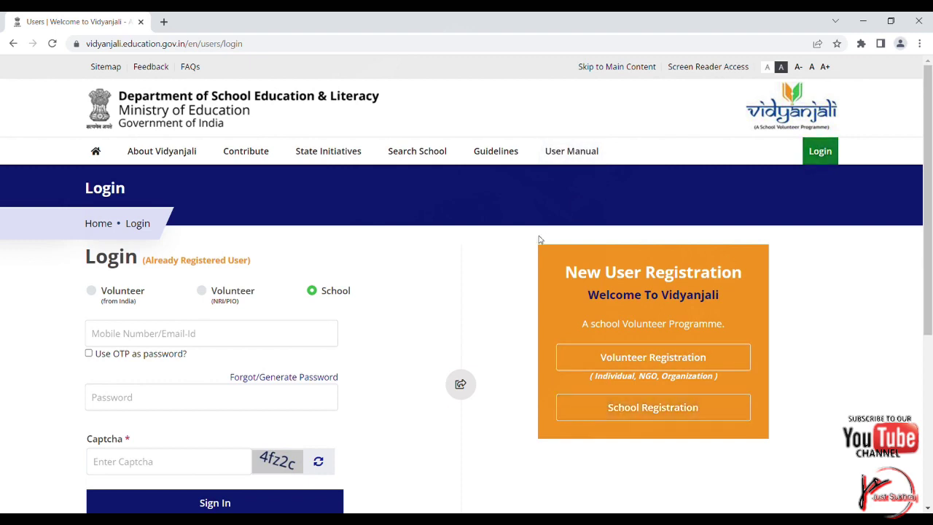
# Sign in to the school account with its registered mobile number or e-mail and the account password.
pyautogui.click(274, 331)
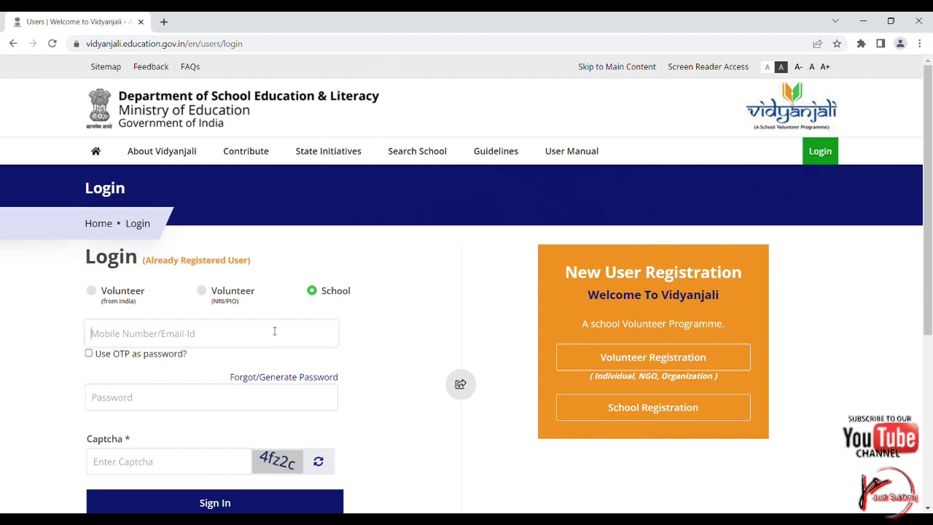
pyautogui.write('**********')
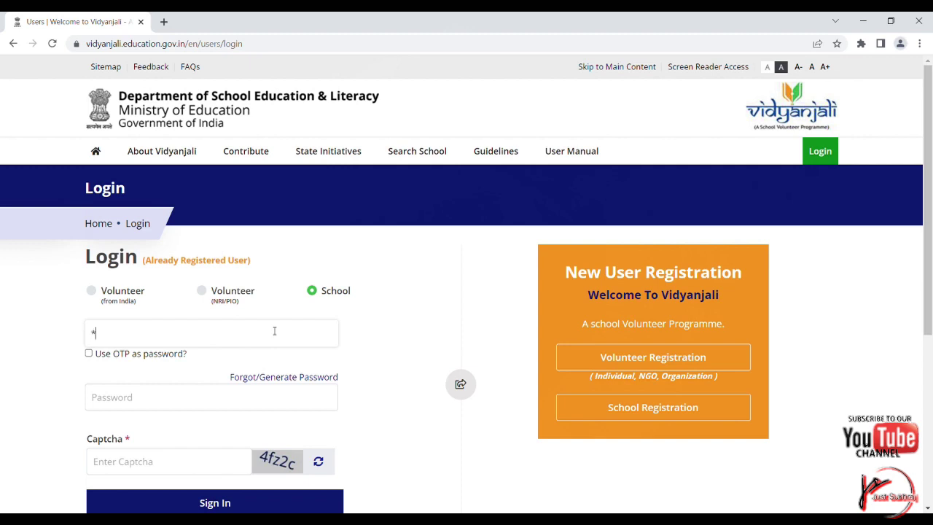
pyautogui.write('**')
pyautogui.press('Tab')
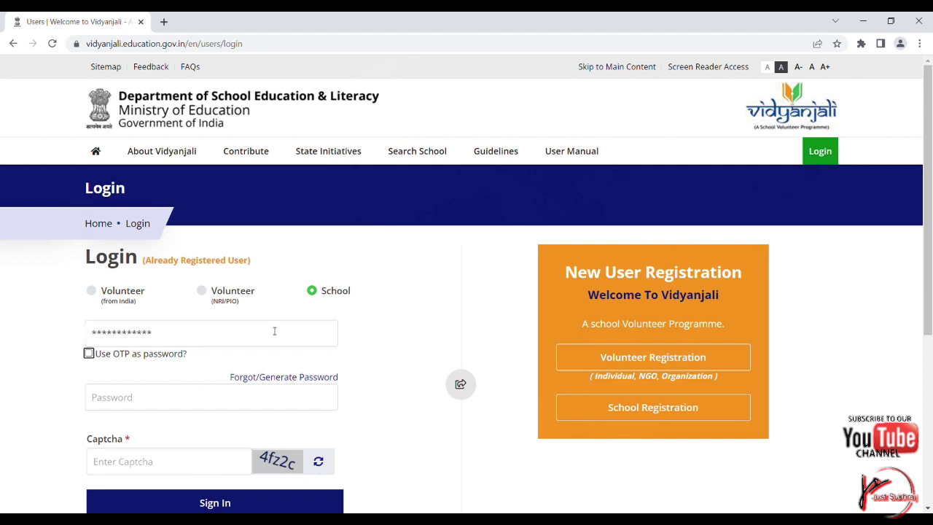
pyautogui.press('Tab')
pyautogui.press('Tab')
pyautogui.write('*')
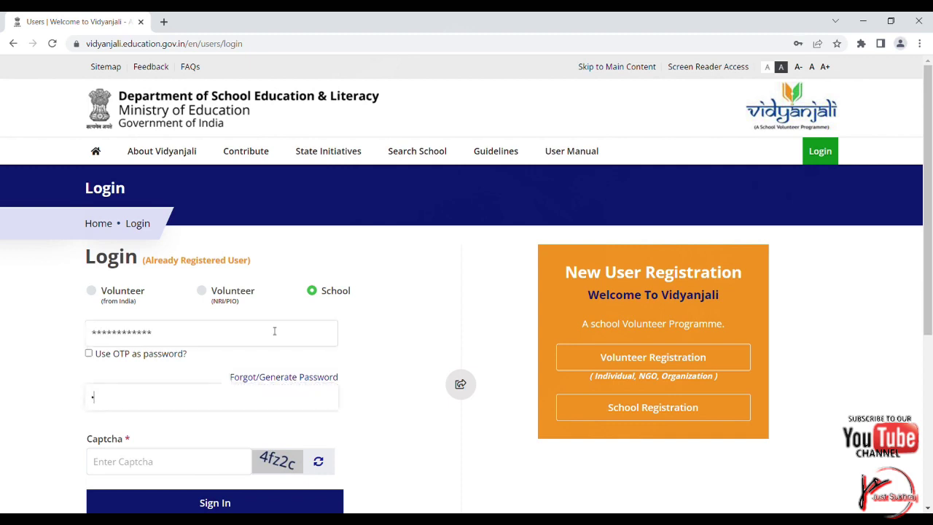
pyautogui.write('********')
pyautogui.moveTo(200, 335); pyautogui.dragTo(69, 333)
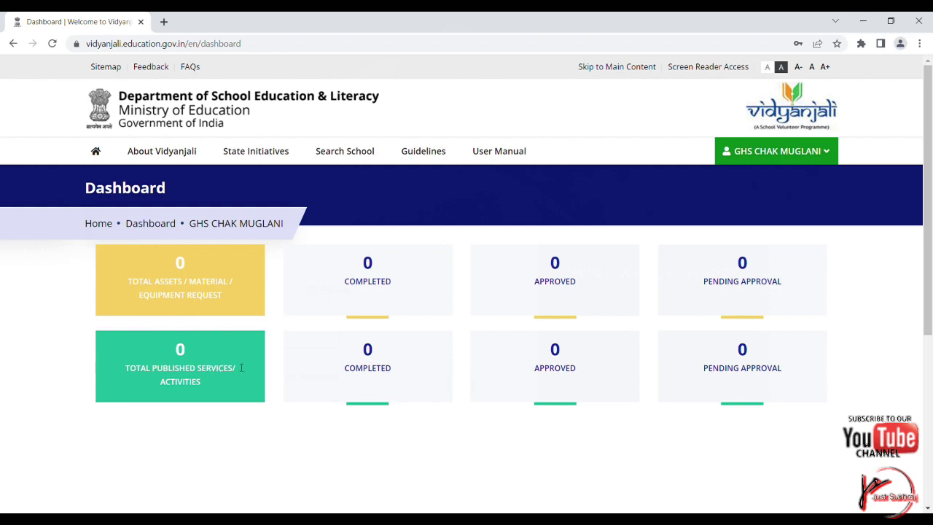
# Open a new Service/Activity request form for the school.
pyautogui.click(777, 157)
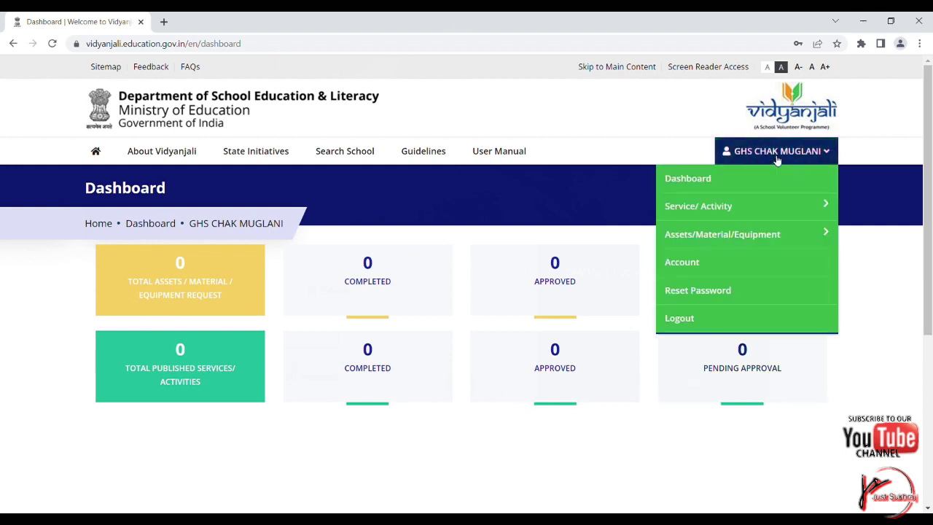
pyautogui.moveTo(723, 210)
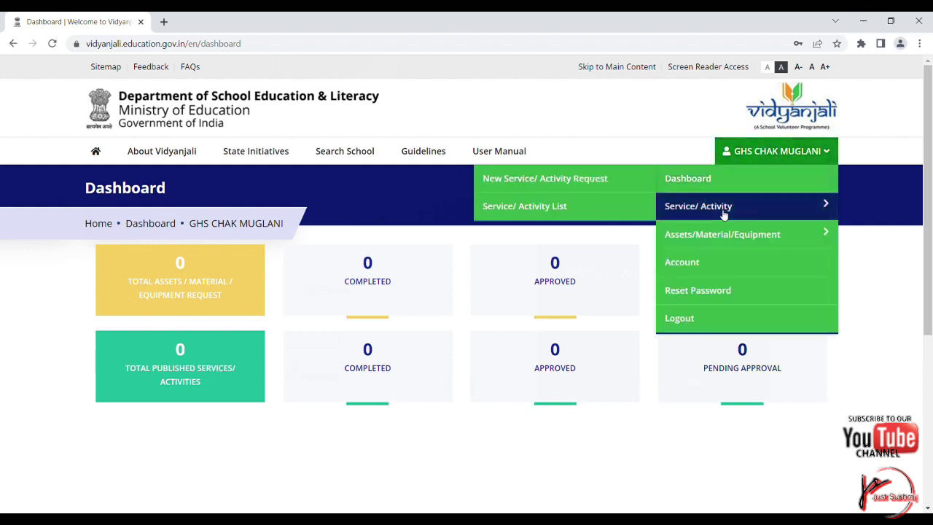
pyautogui.moveTo(727, 233)
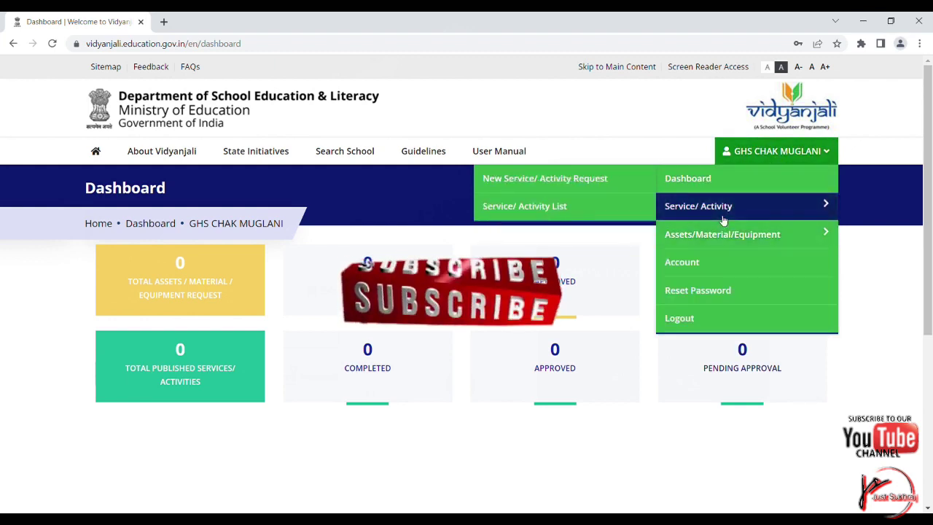
pyautogui.click(610, 187)
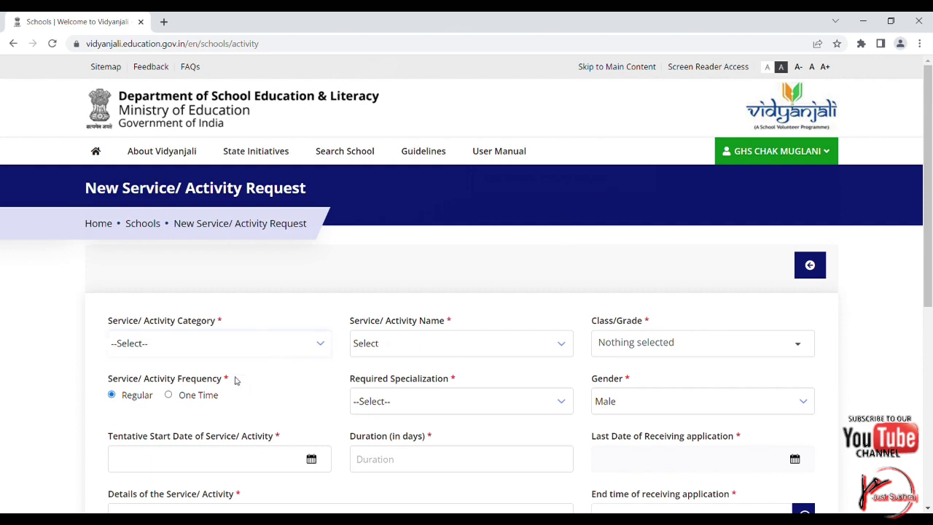
# Set the category to Generic Level Activities, the activity name to Teaching Languages and the class to Secondary (9-10).
pyautogui.click(235, 379)
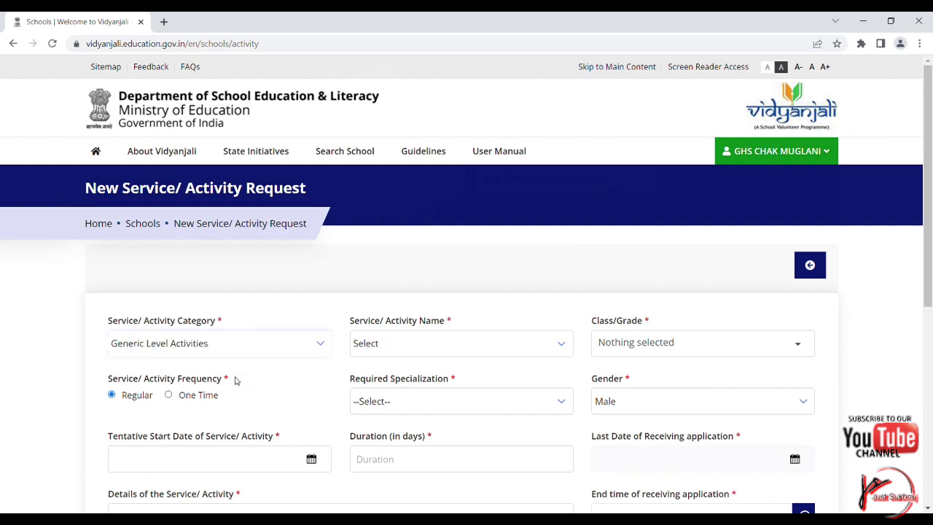
pyautogui.click(390, 354)
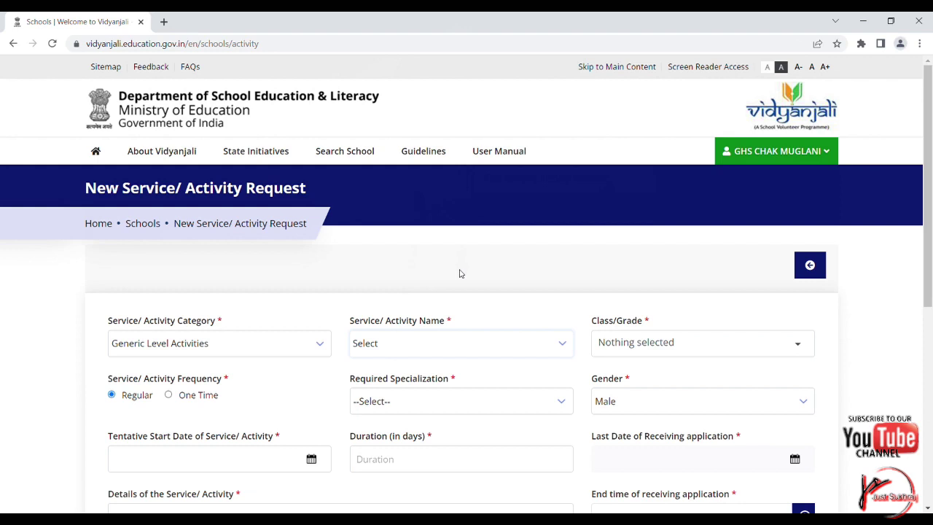
pyautogui.click(428, 311)
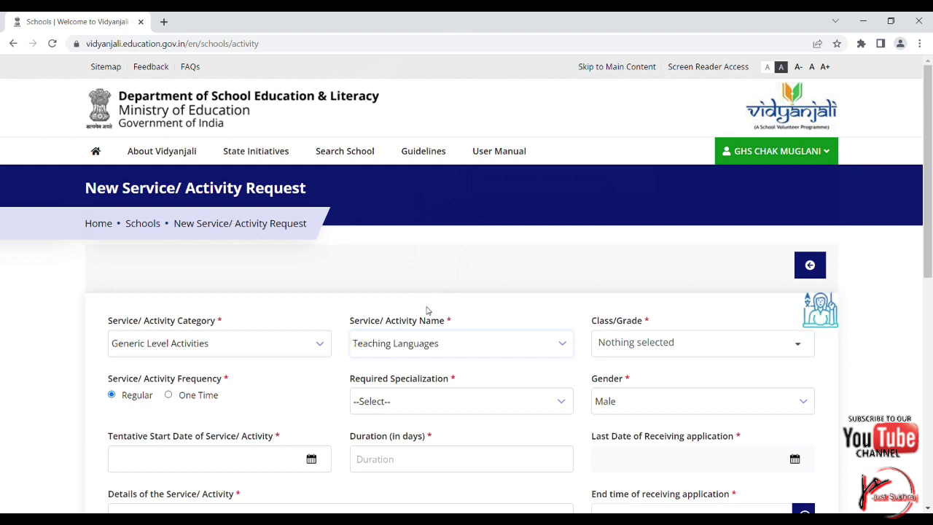
pyautogui.click(612, 354)
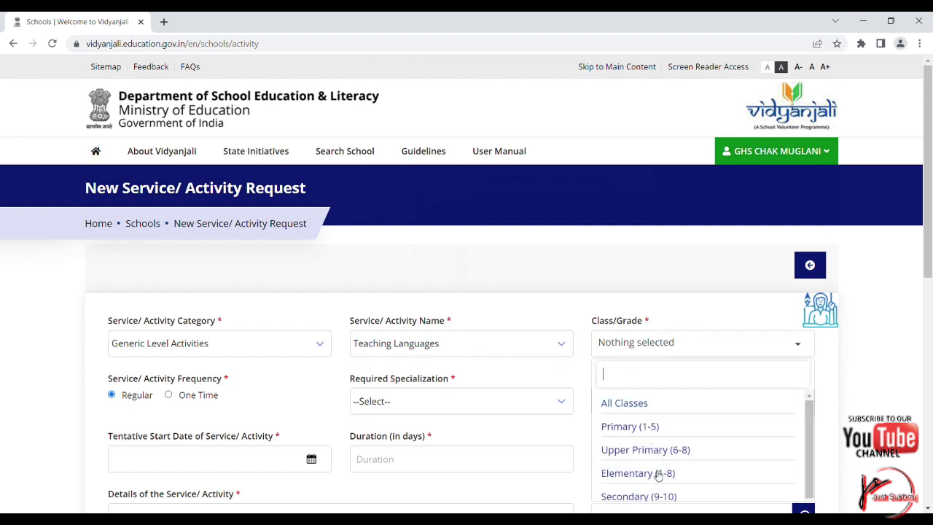
pyautogui.click(652, 496)
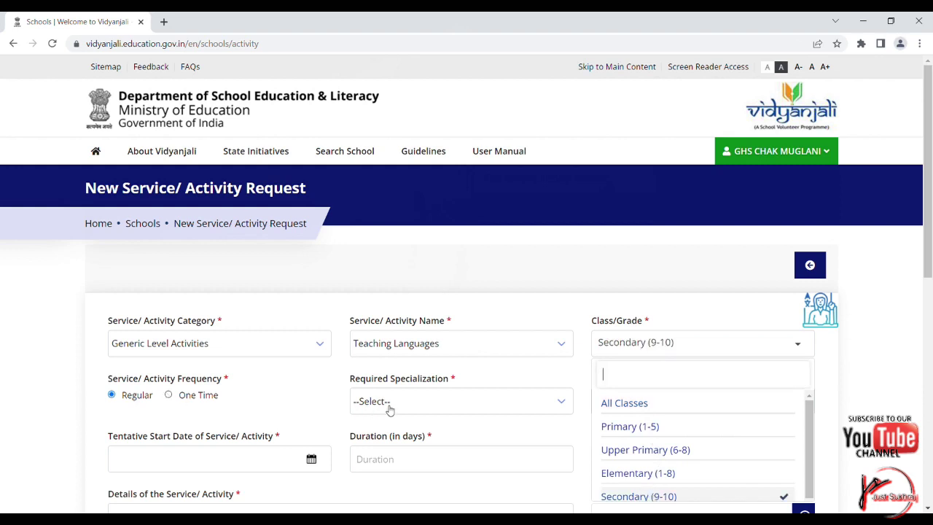
# Set the activity frequency to One Time, the required specialization to Higher Secondary and the gender to Female.
pyautogui.click(170, 399)
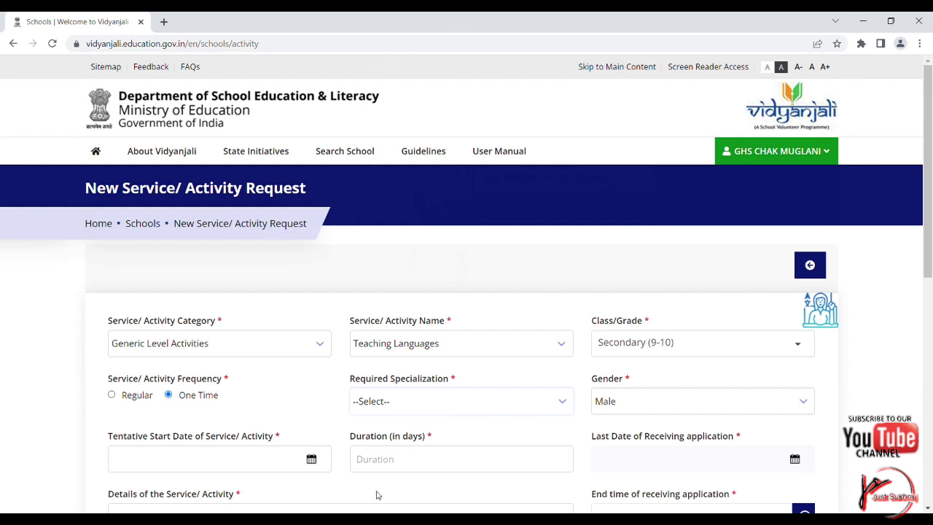
pyautogui.click(402, 441)
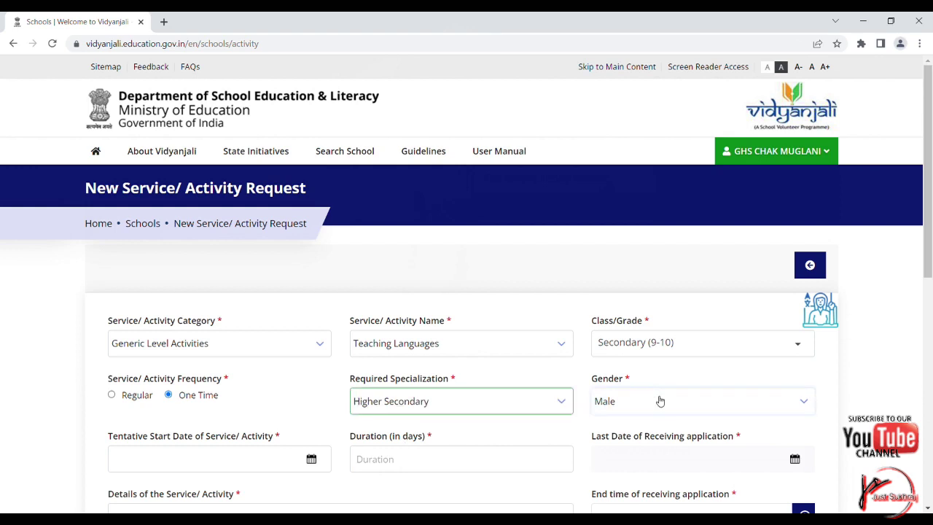
pyautogui.click(621, 450)
# Set the frequency to Regular, the start date to 30/03/2022, the duration to 100 days and the last application date to 29/03/2022.
pyautogui.moveTo(931, 233); pyautogui.dragTo(931, 250)
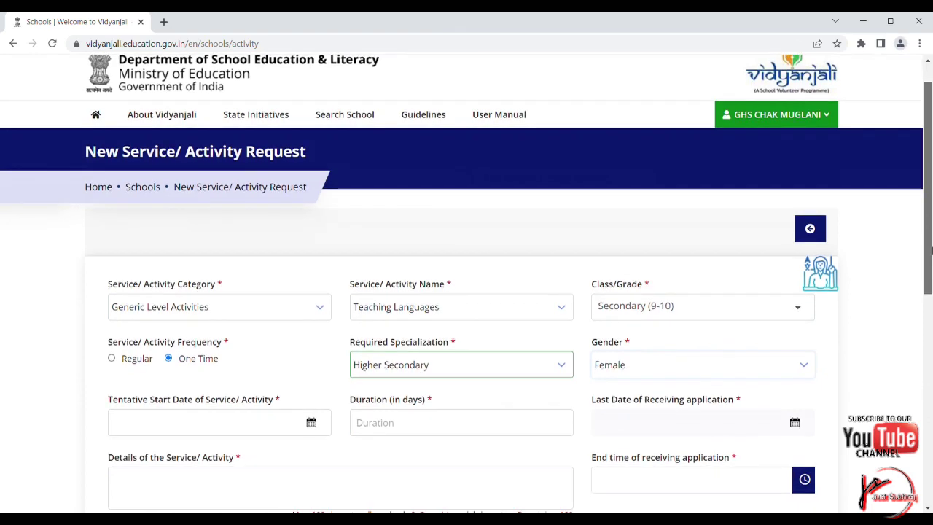
pyautogui.moveTo(931, 250); pyautogui.dragTo(930, 281)
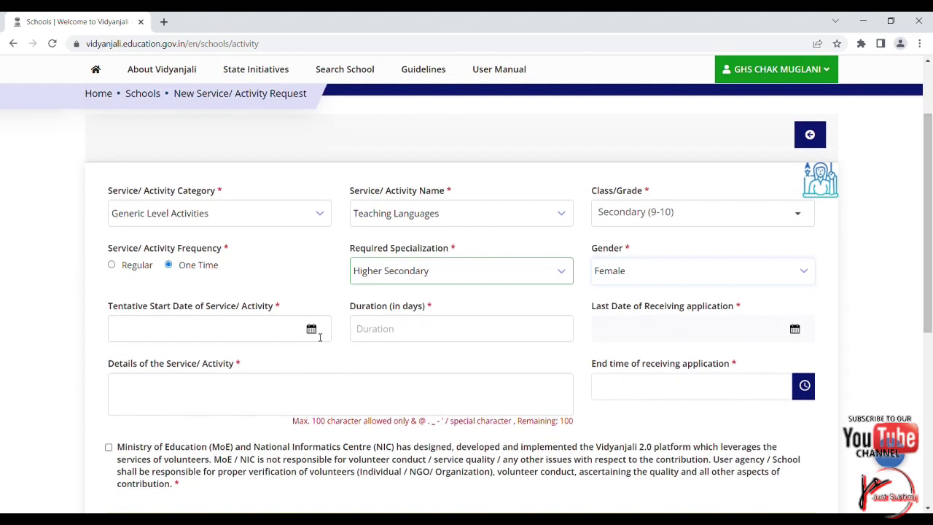
pyautogui.click(320, 336)
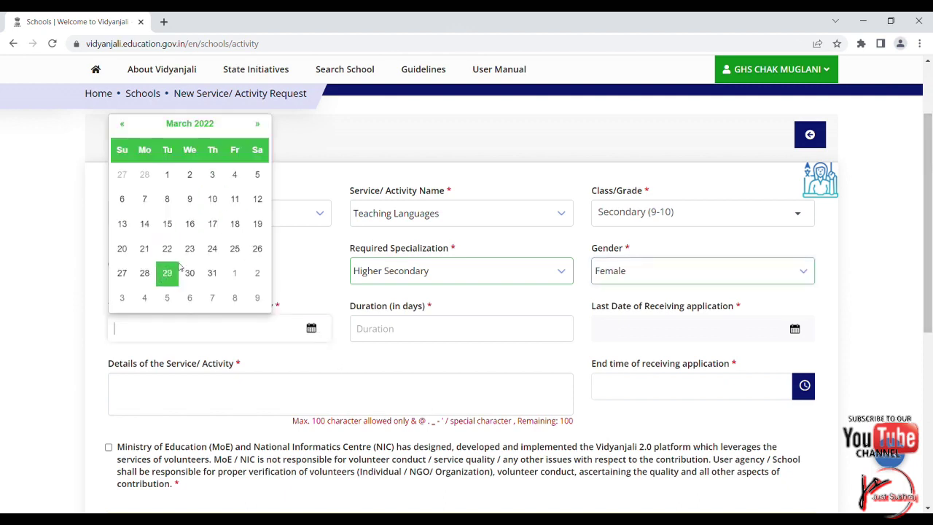
pyautogui.click(169, 177)
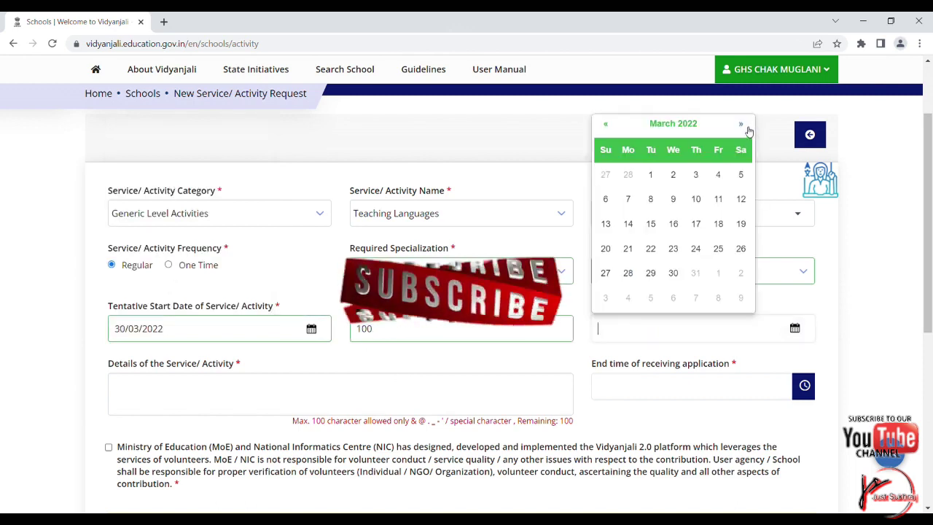
pyautogui.click(647, 273)
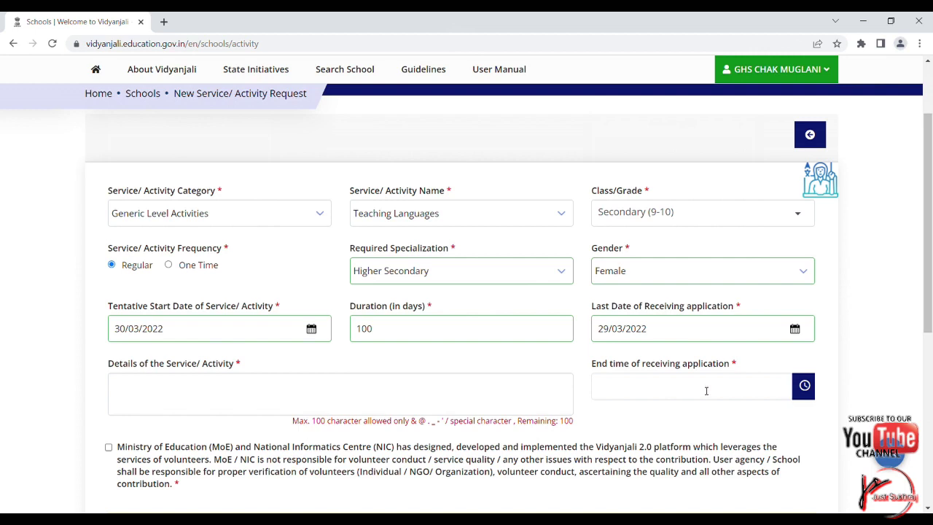
# Set the end time of receiving applications to 05:18.
pyautogui.click(706, 390)
pyautogui.click(804, 385)
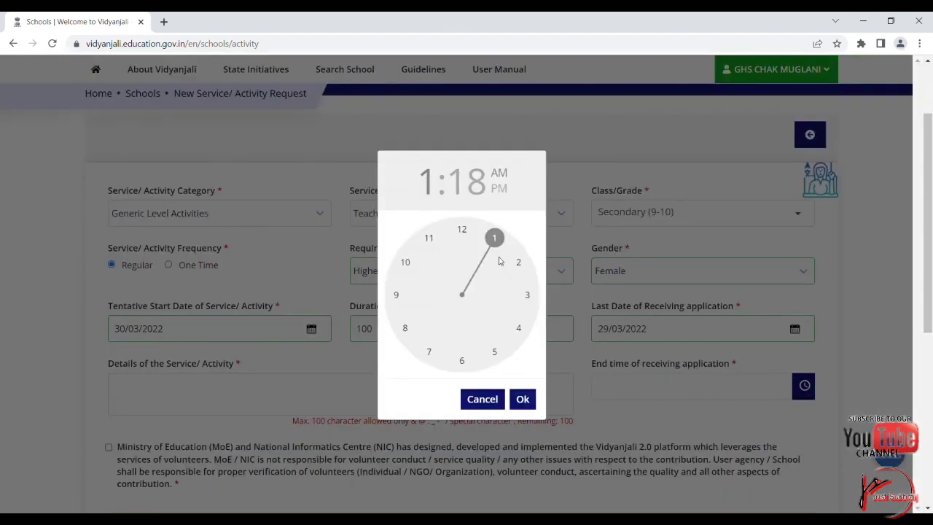
pyautogui.click(489, 341)
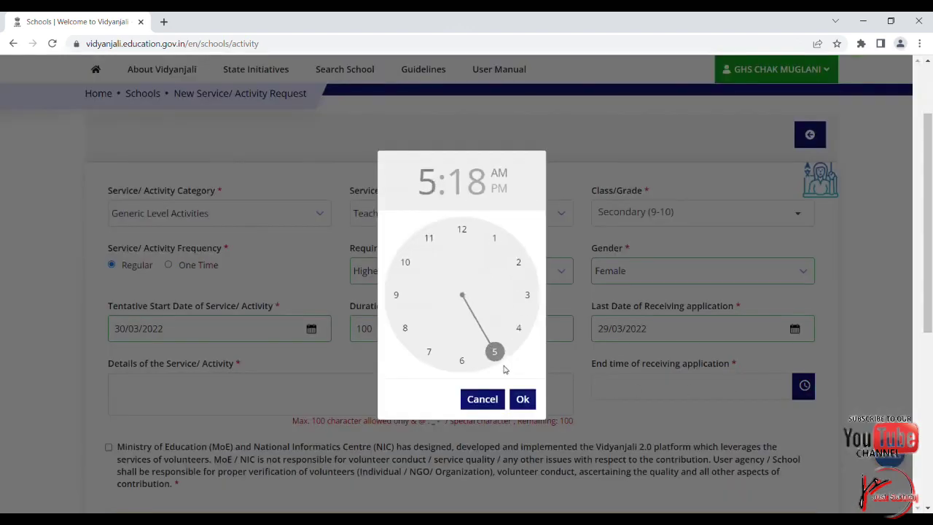
pyautogui.click(532, 400)
pyautogui.click(533, 400)
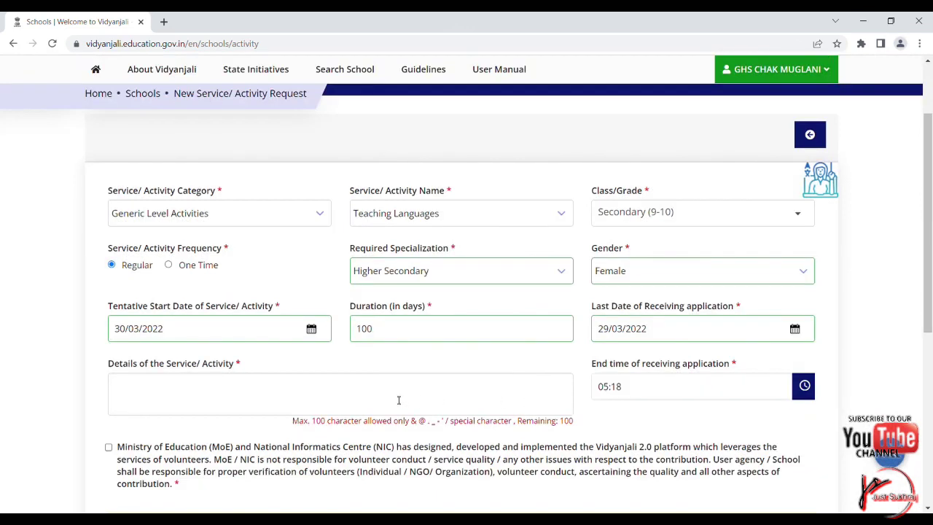
# Enter "Language English teacher requirement" as the activity details and accept the Ministry of Education disclaimer.
pyautogui.click(399, 400)
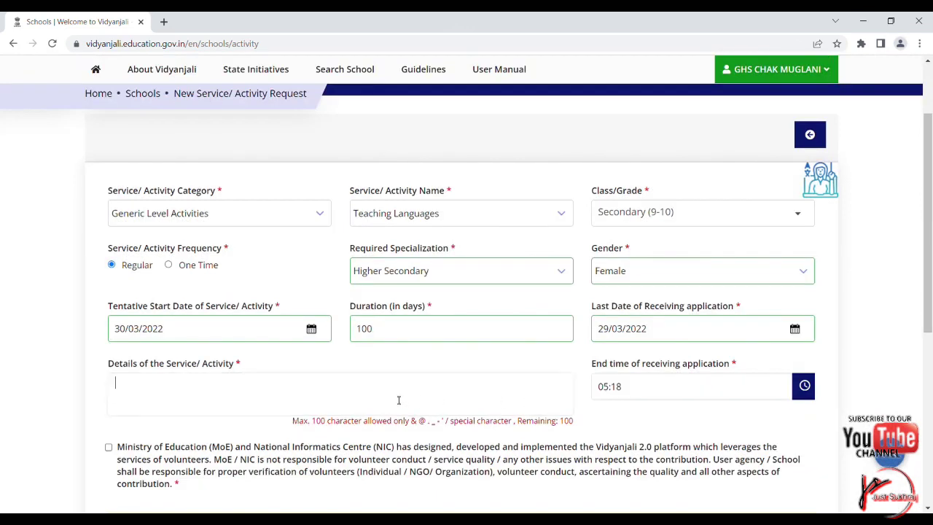
pyautogui.write('L')
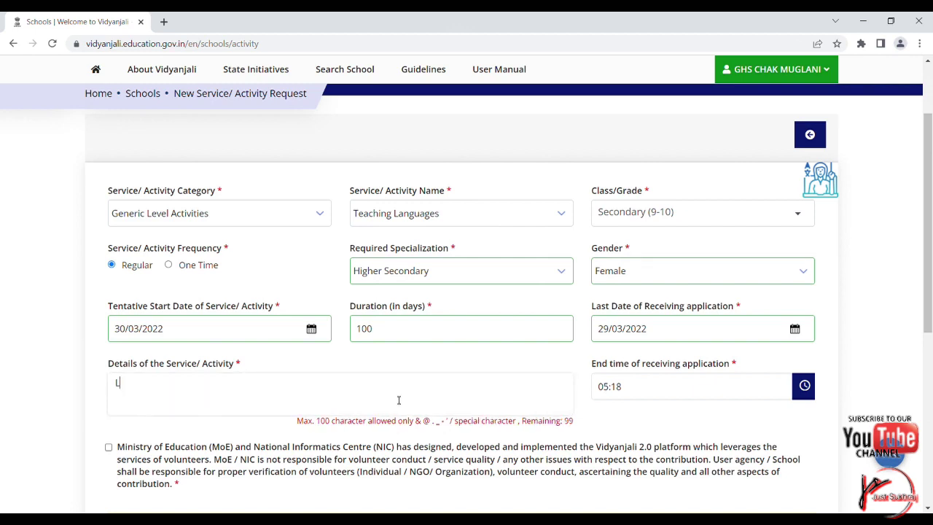
pyautogui.write('anguage science teac')
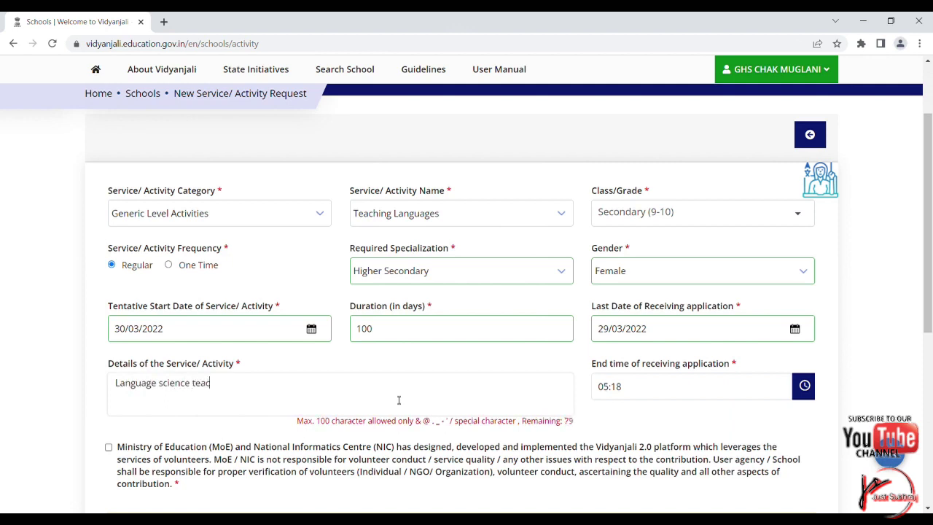
pyautogui.press('BackSpace')
pyautogui.press('BackSpace')
pyautogui.press('BackSpace')
pyautogui.press('BackSpace')
pyautogui.press('BackSpace')
pyautogui.press('BackSpace')
pyautogui.press('BackSpace')
pyautogui.press('BackSpace')
pyautogui.press('BackSpace')
pyautogui.press('BackSpace')
pyautogui.press('BackSpace')
pyautogui.press('BackSpace')
pyautogui.write('Engk')
pyautogui.press('BackSpace')
pyautogui.write('lish ')
pyautogui.write('r')
pyautogui.write('eacher')
pyautogui.write(' require')
pyautogui.write('ment')
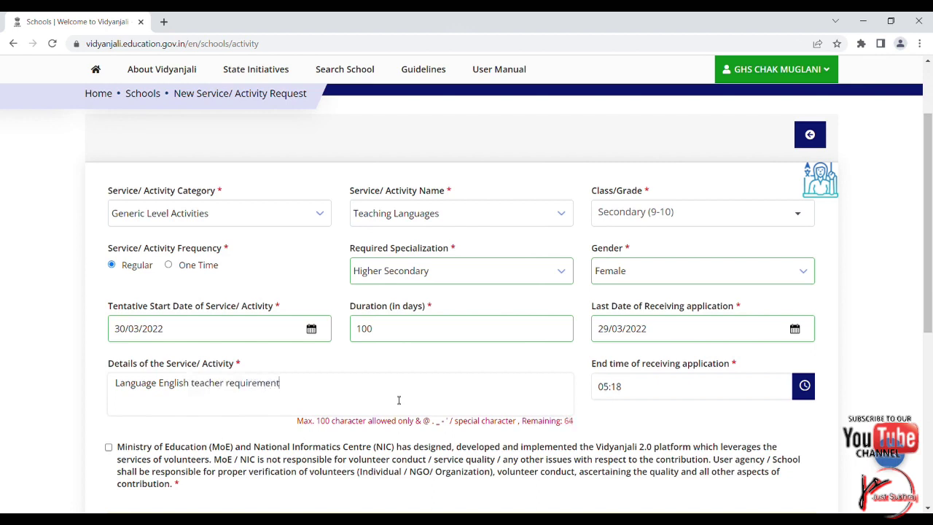
pyautogui.click(109, 447)
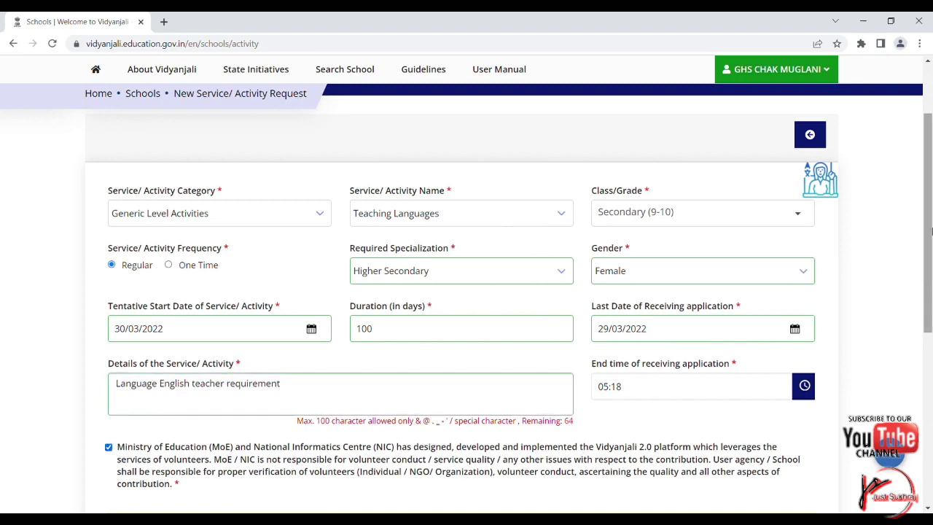
pyautogui.moveTo(931, 231); pyautogui.dragTo(931, 328)
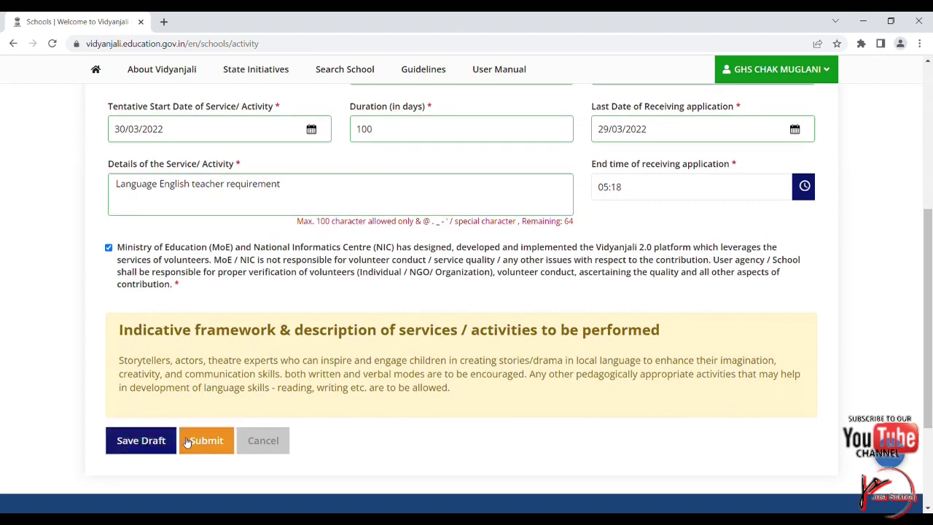
# Leave the service/activity form and open a new Assets/Material/Equipment request.
pyautogui.moveTo(924, 265)
pyautogui.mouseDown()
pyautogui.moveTo(924, 165)
pyautogui.moveTo(928, 252)
pyautogui.mouseUp()
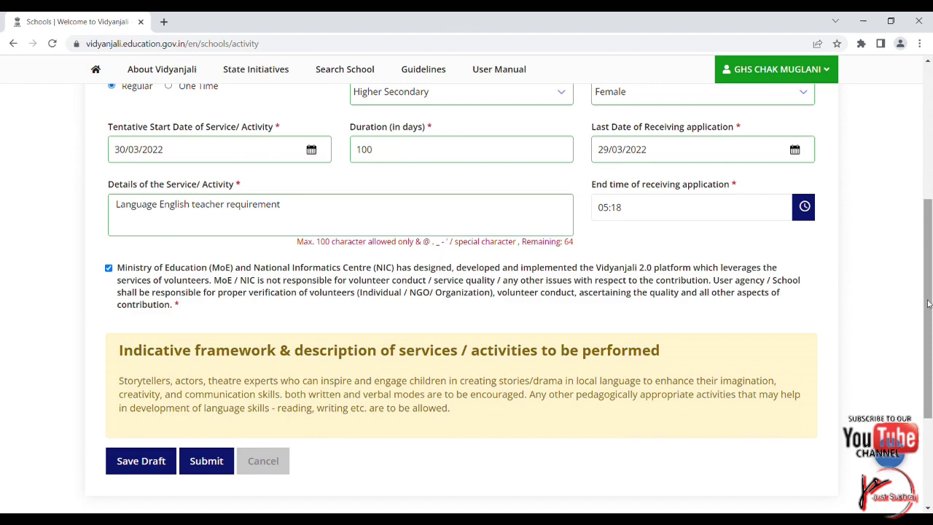
pyautogui.moveTo(928, 304); pyautogui.dragTo(928, 243)
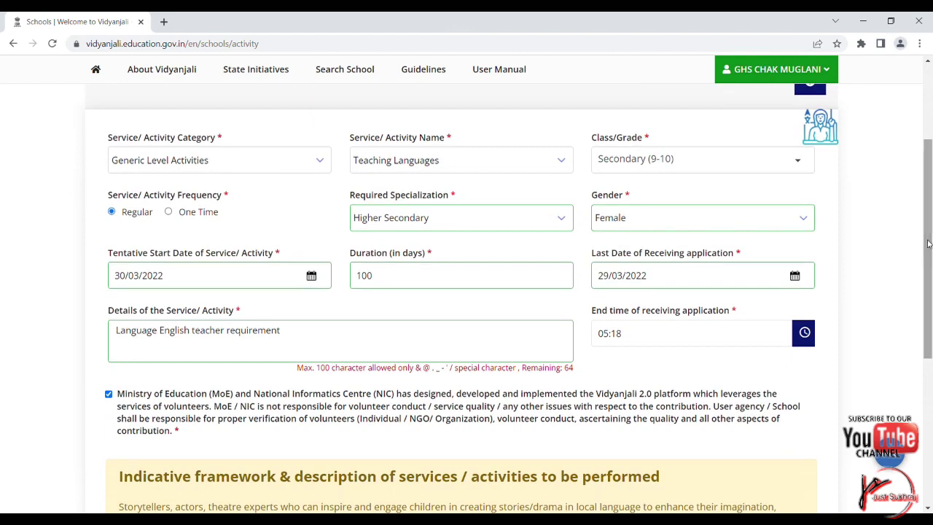
pyautogui.moveTo(929, 243); pyautogui.dragTo(930, 153)
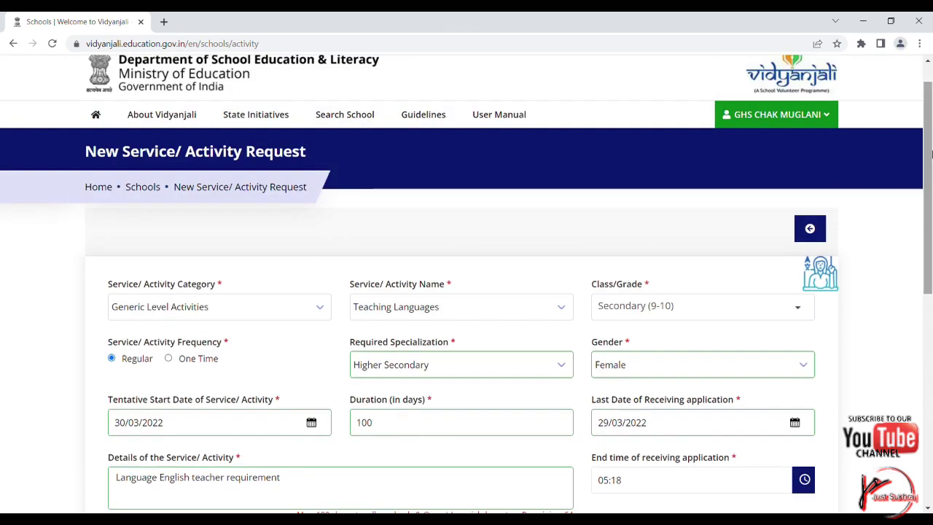
pyautogui.moveTo(721, 119)
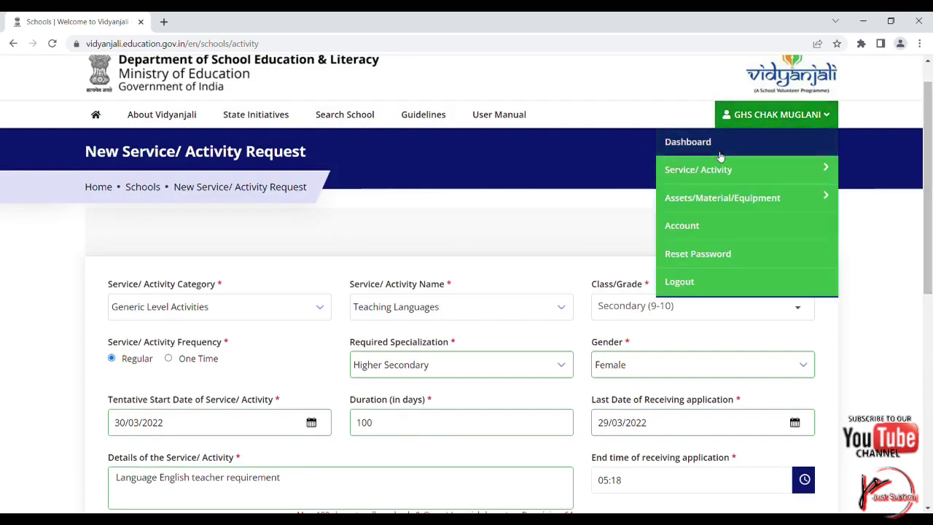
pyautogui.moveTo(697, 179)
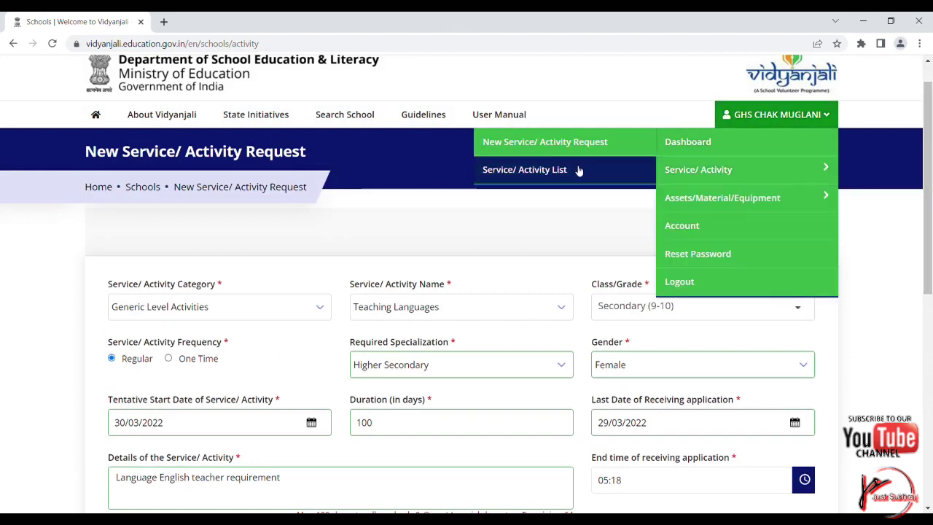
pyautogui.moveTo(689, 200)
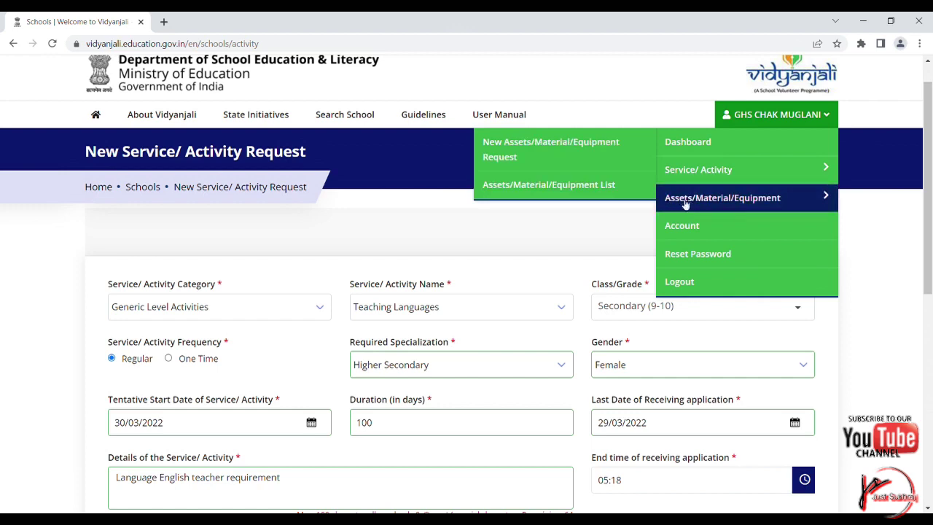
pyautogui.click(591, 149)
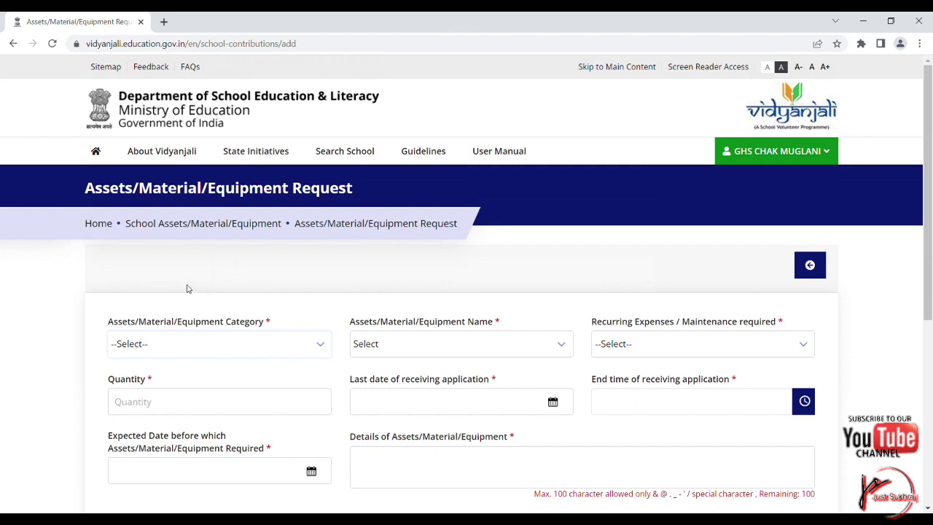
# Set the request's category to Classroom Needs and the asset name to White Boards.
pyautogui.click(174, 228)
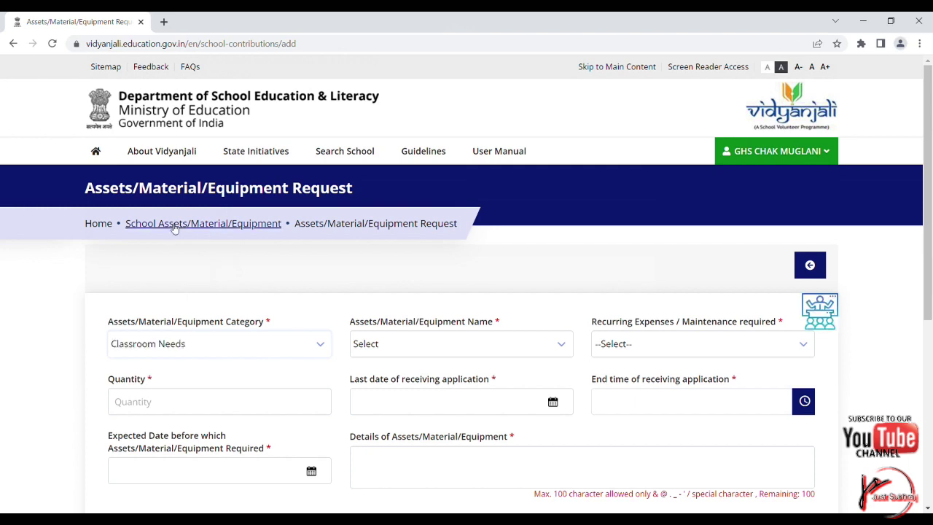
pyautogui.click(395, 349)
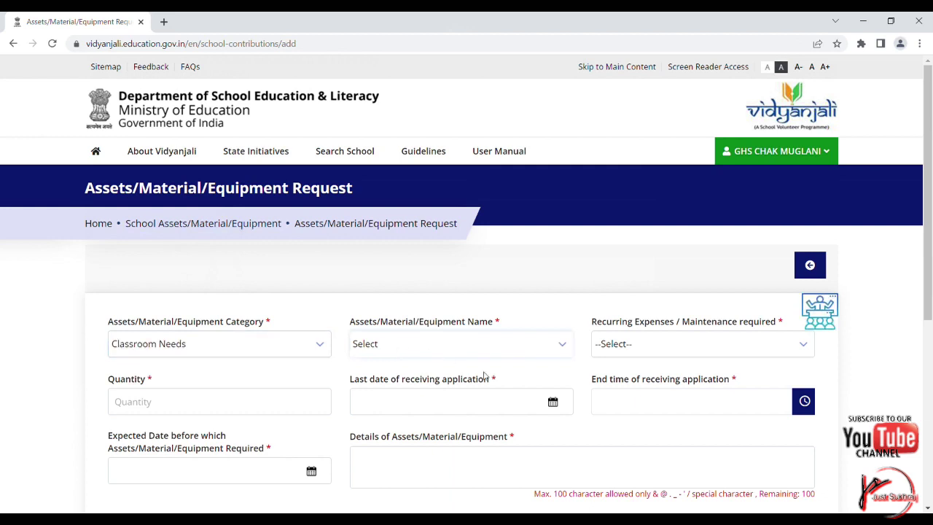
pyautogui.click(619, 412)
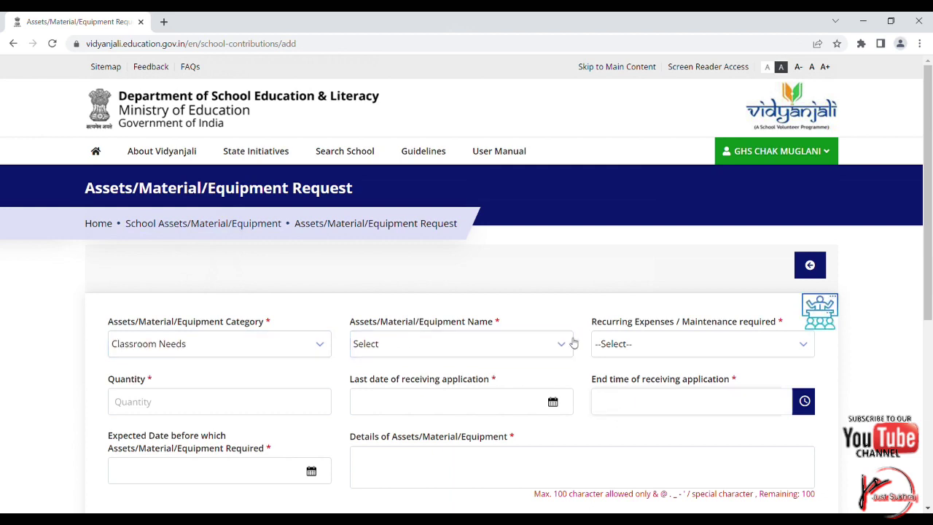
pyautogui.click(563, 337)
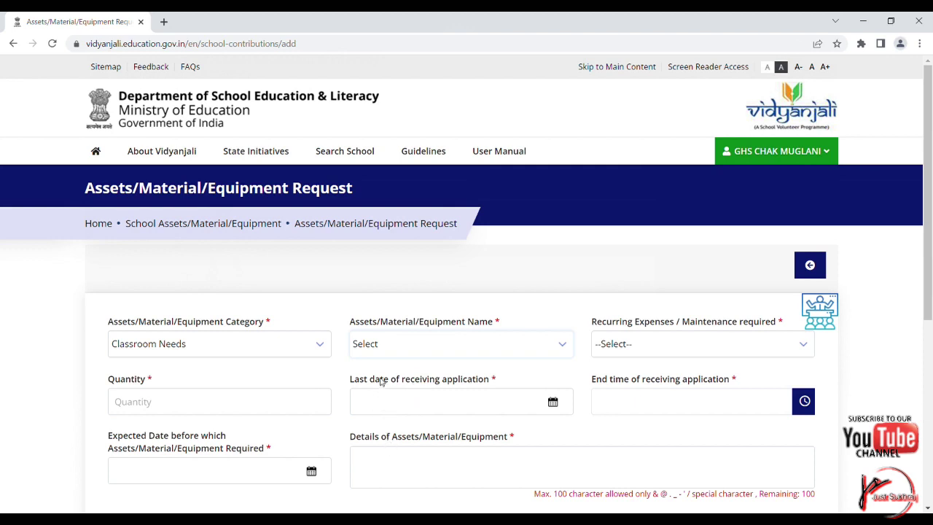
pyautogui.click(381, 381)
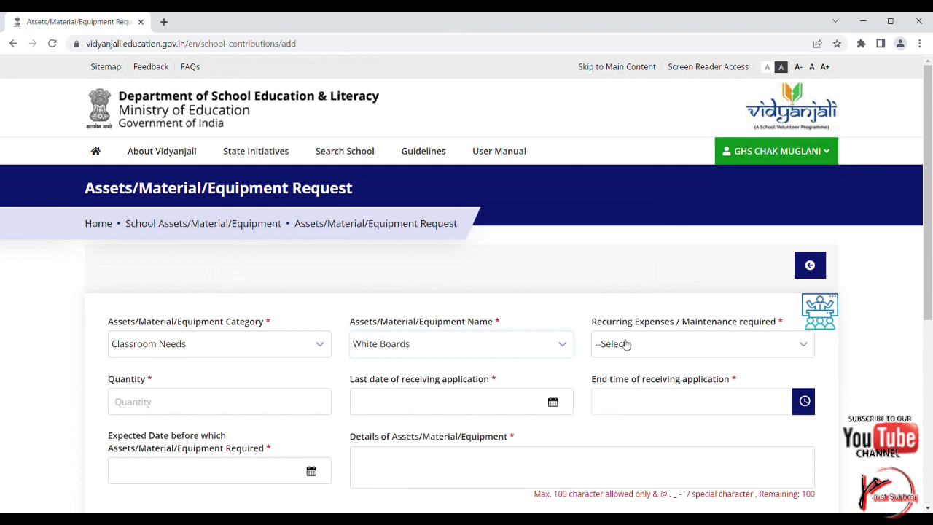
# Set the recurring expenses/maintenance required to 1 year and the quantity to 10.
pyautogui.click(626, 344)
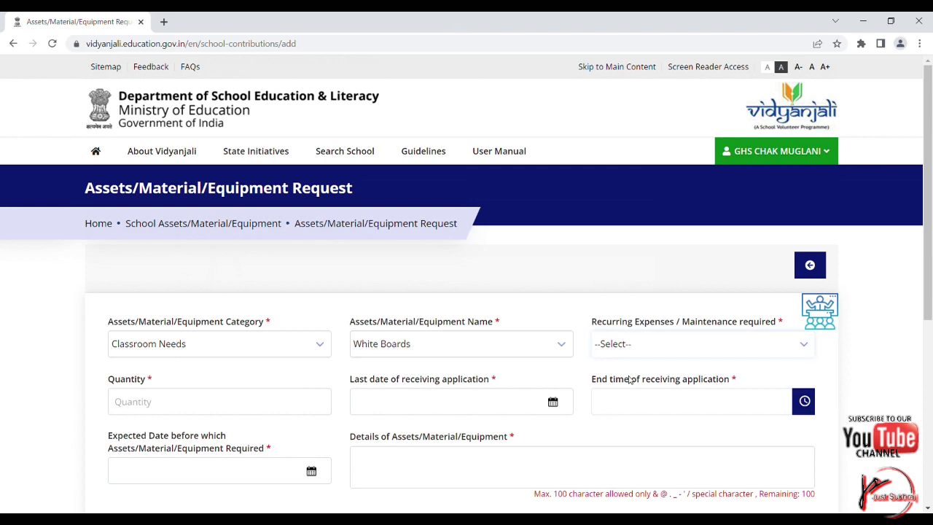
pyautogui.press('Down')
pyautogui.click(246, 411)
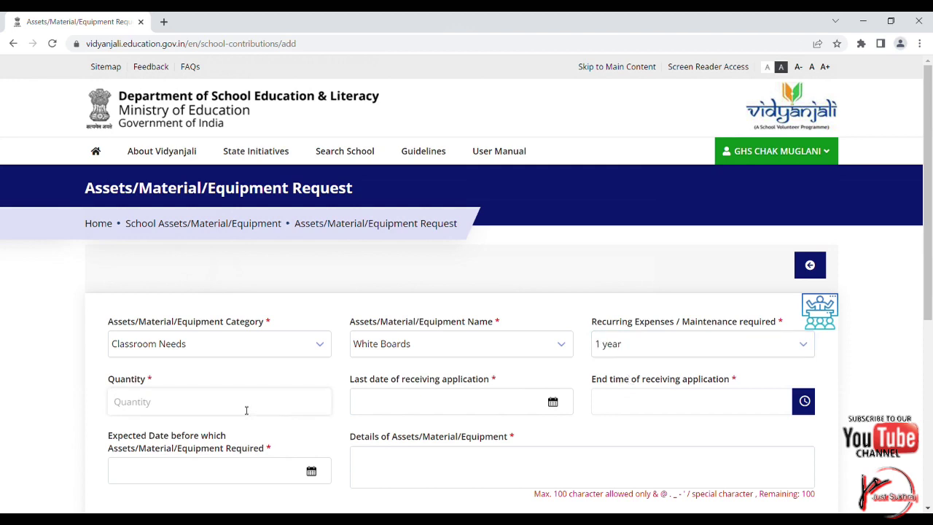
pyautogui.write('10')
# Set the last date of receiving applications to 31/03/2022 and the end time to 05:21 AM.
pyautogui.click(554, 409)
pyautogui.click(454, 347)
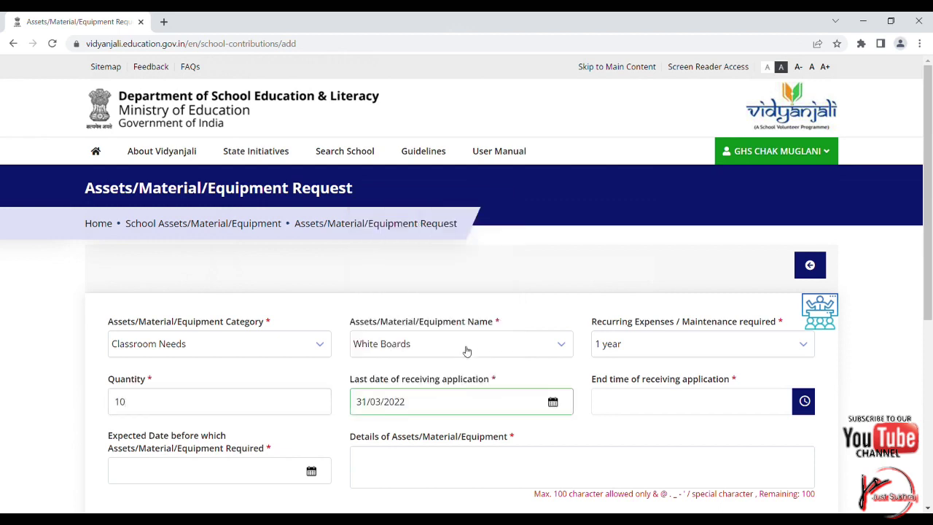
pyautogui.click(802, 408)
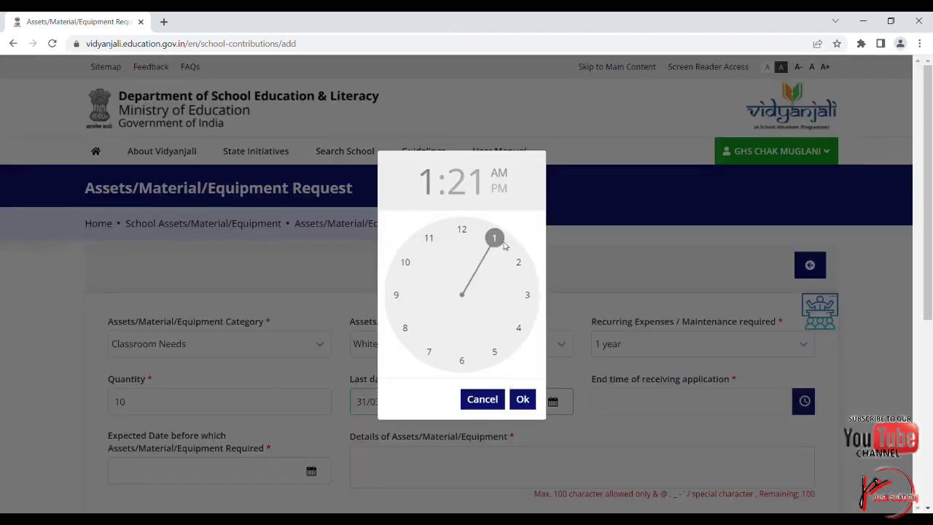
pyautogui.click(517, 263)
pyautogui.click(494, 351)
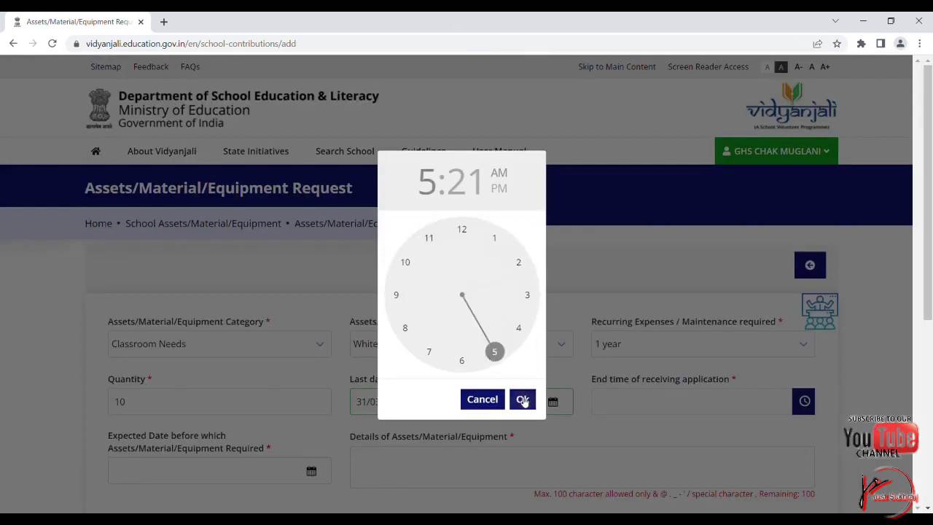
pyautogui.click(522, 398)
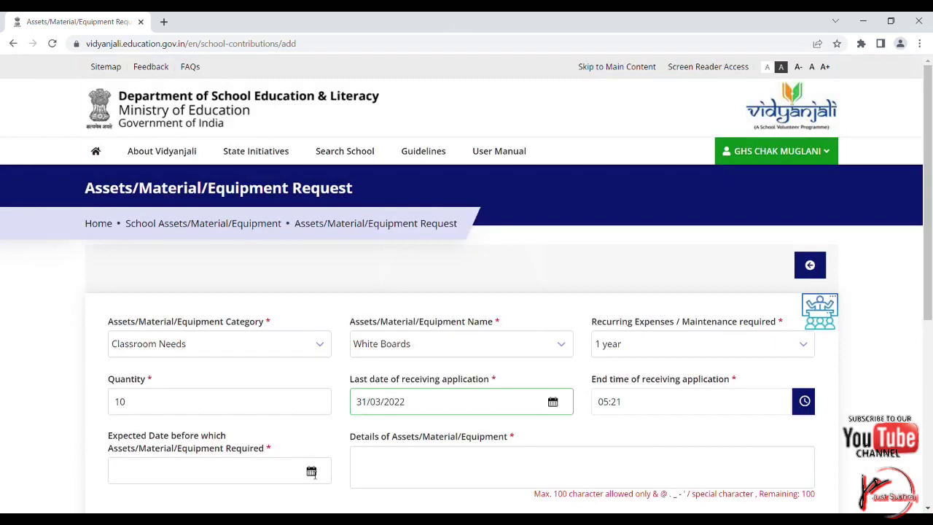
# Set the expected requirement date to 01/04/2022 and enter "white boards 10 required" as the asset details.
pyautogui.click(312, 472)
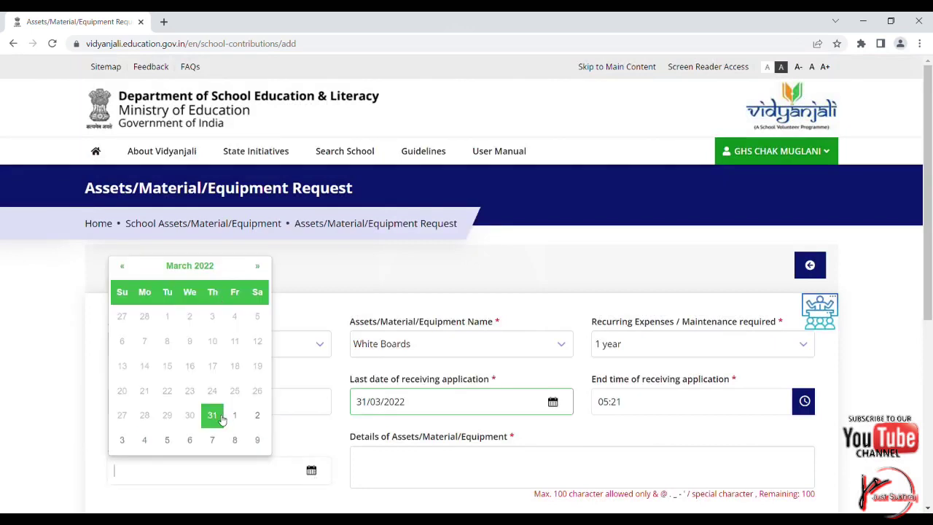
pyautogui.click(234, 415)
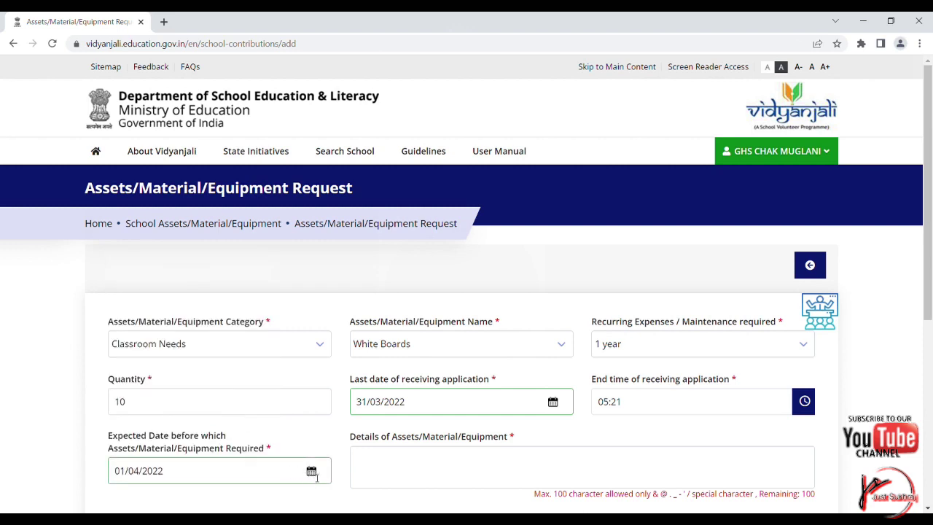
pyautogui.click(316, 475)
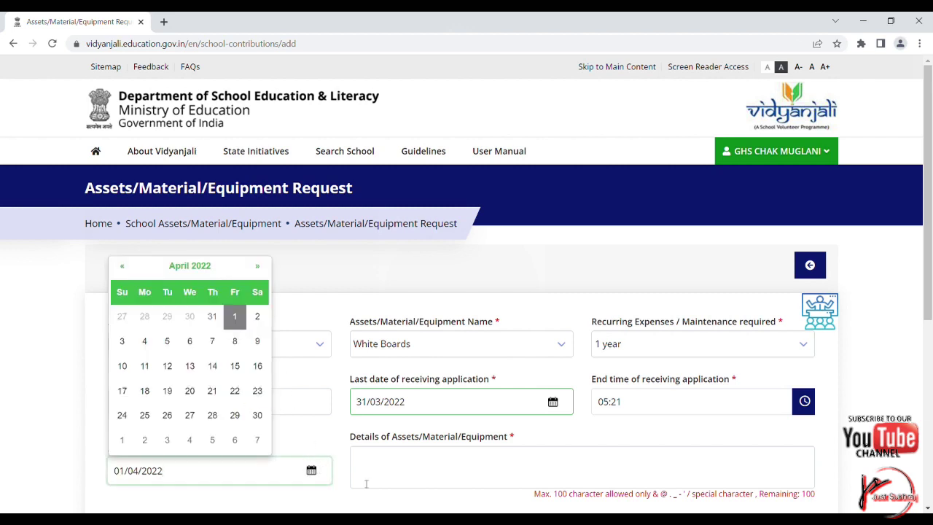
pyautogui.click(374, 486)
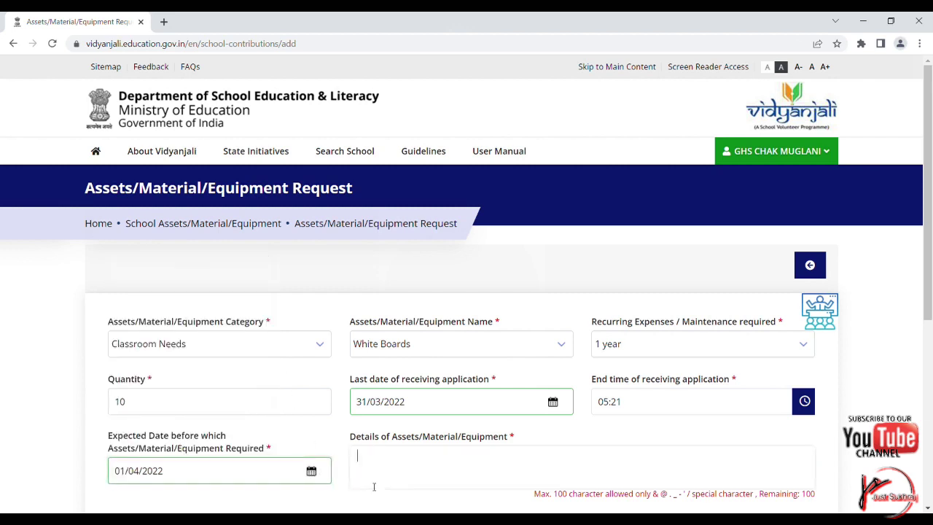
pyautogui.write('white')
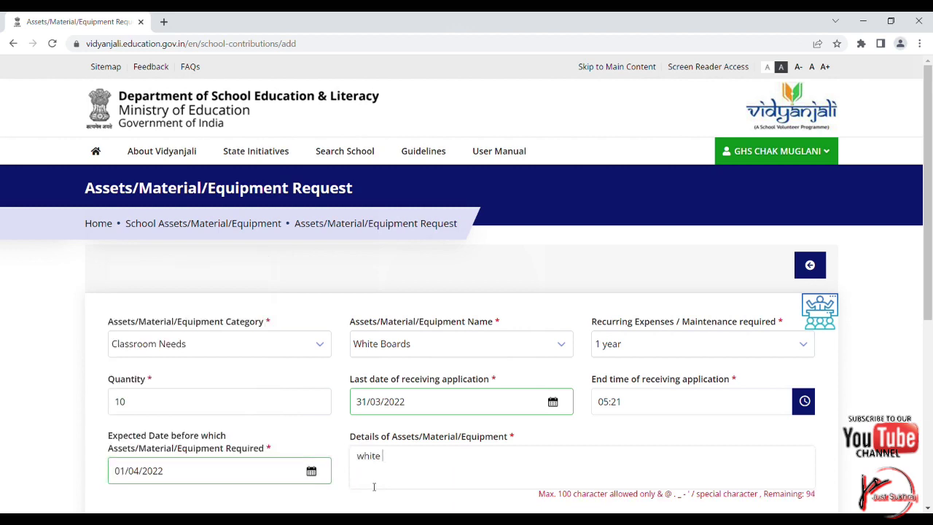
pyautogui.write(' boards 10 required')
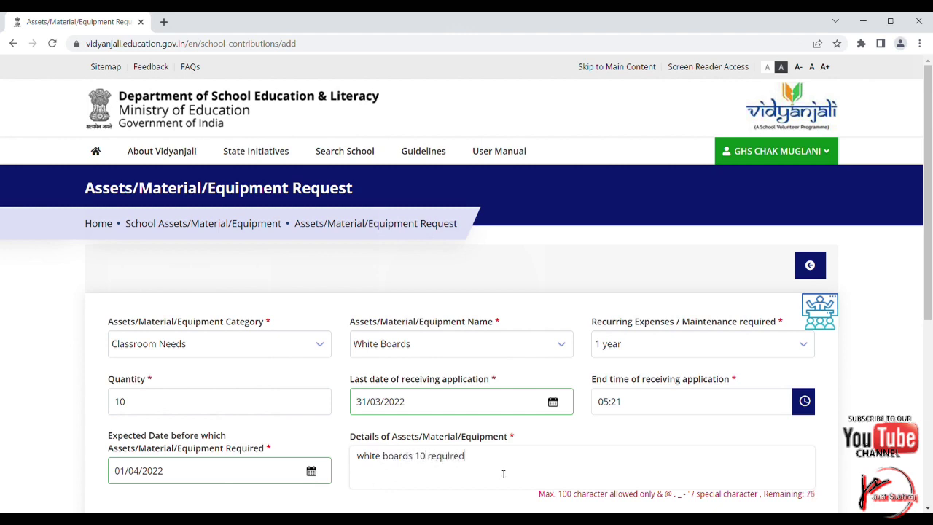
# Accept the Ministry of Education disclaimer and save the white boards request as a draft.
pyautogui.scroll(-2, 930, 342)
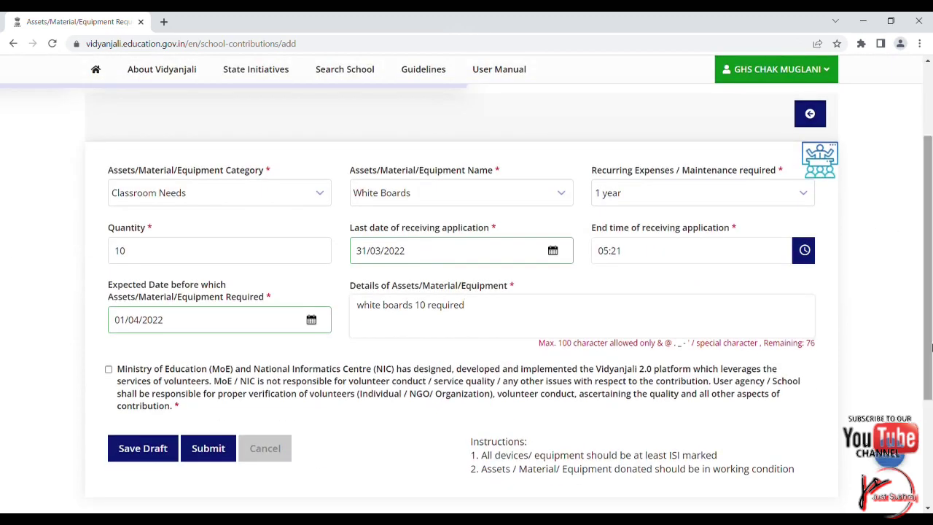
pyautogui.click(107, 370)
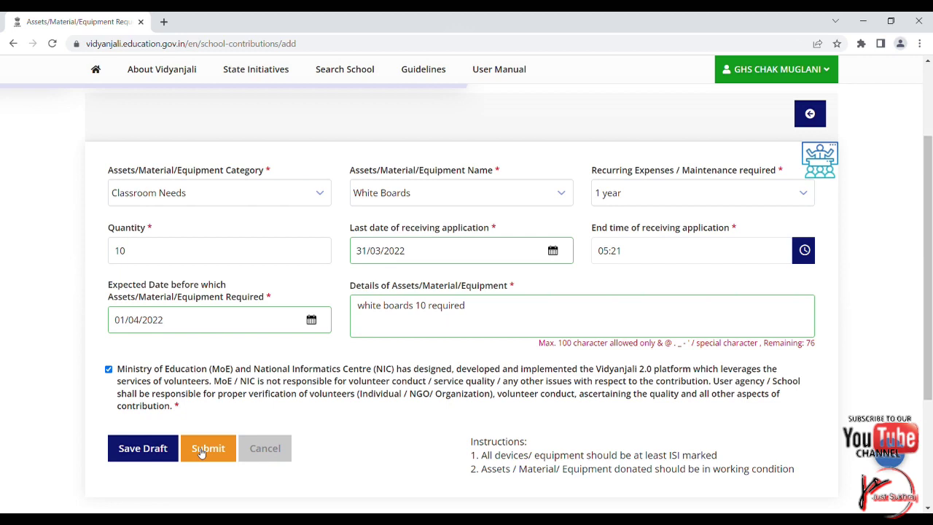
pyautogui.click(156, 451)
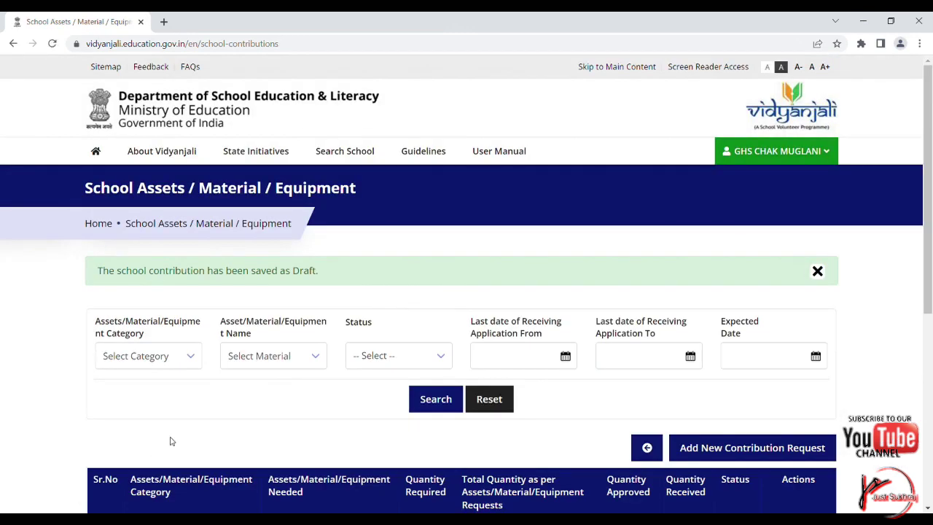
# View the White Boards request's contribution details and participants, and return to the assets list.
pyautogui.moveTo(930, 232); pyautogui.dragTo(931, 312)
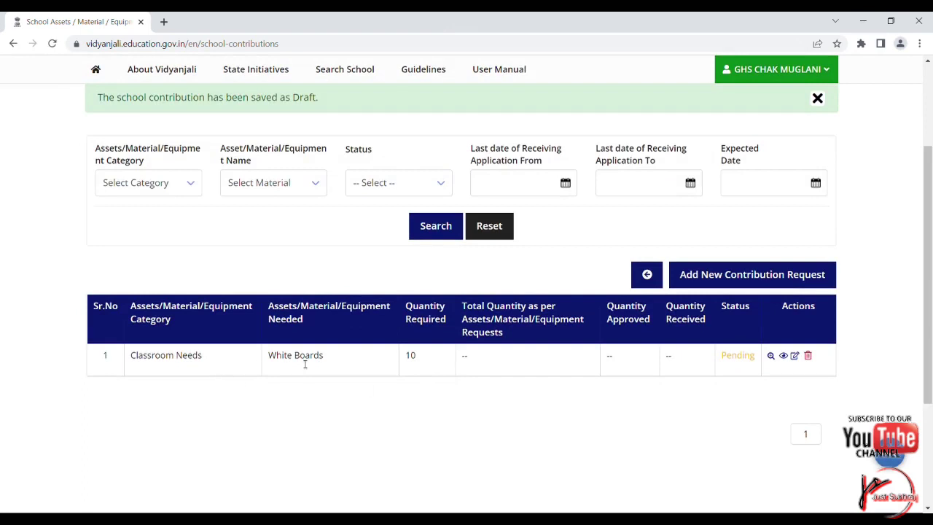
pyautogui.click(175, 182)
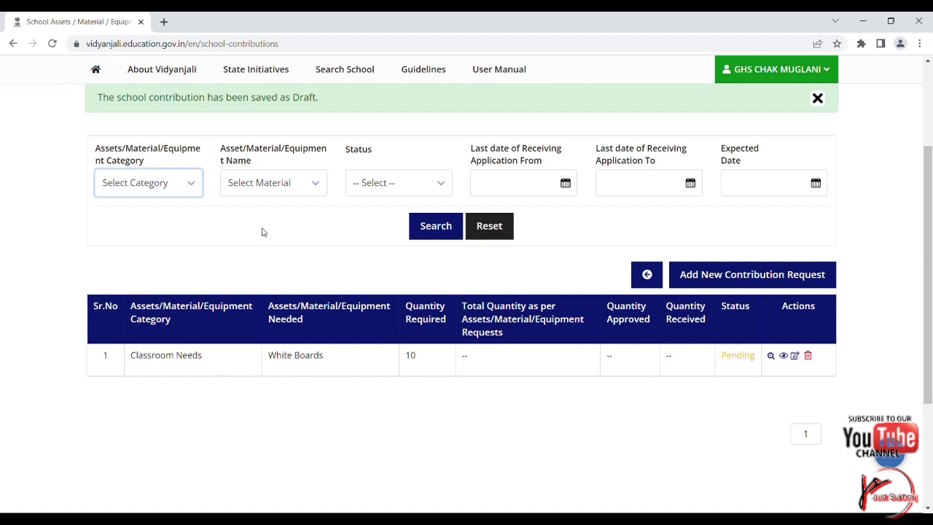
pyautogui.click(784, 357)
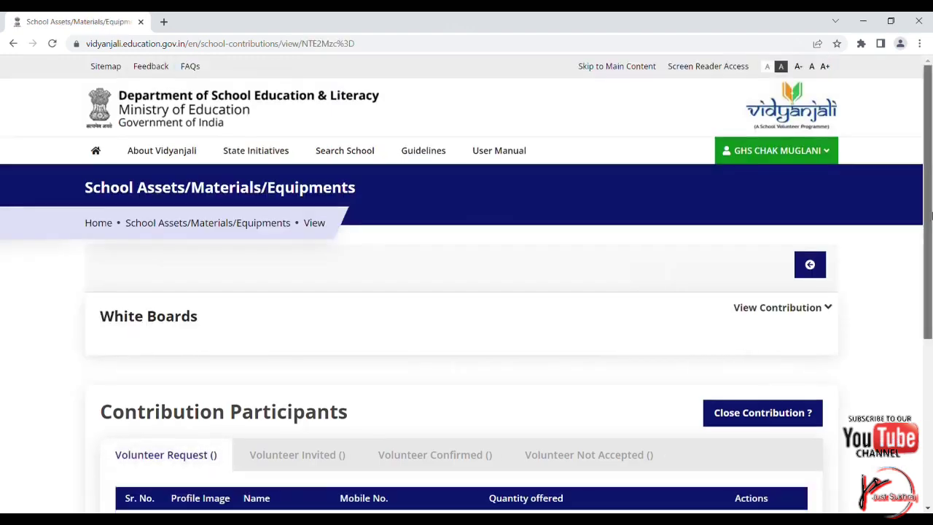
pyautogui.moveTo(931, 216); pyautogui.dragTo(930, 248)
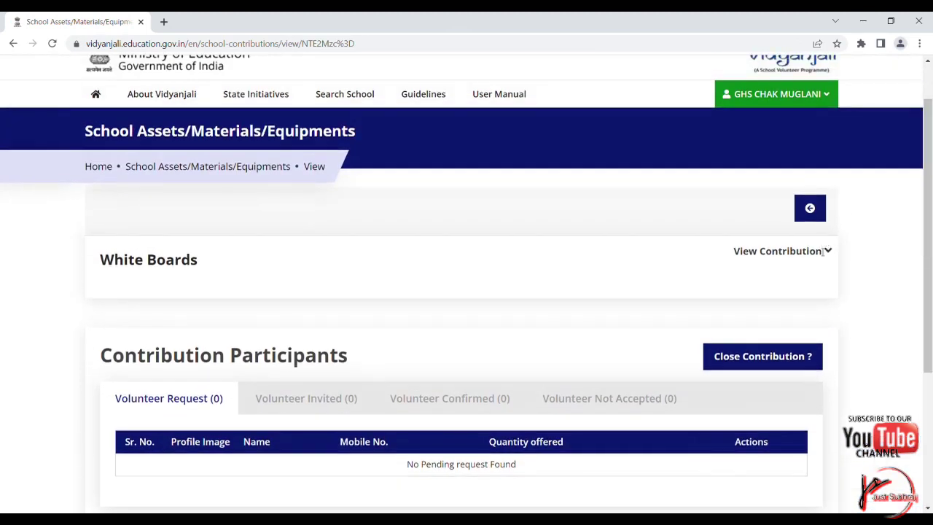
pyautogui.click(824, 250)
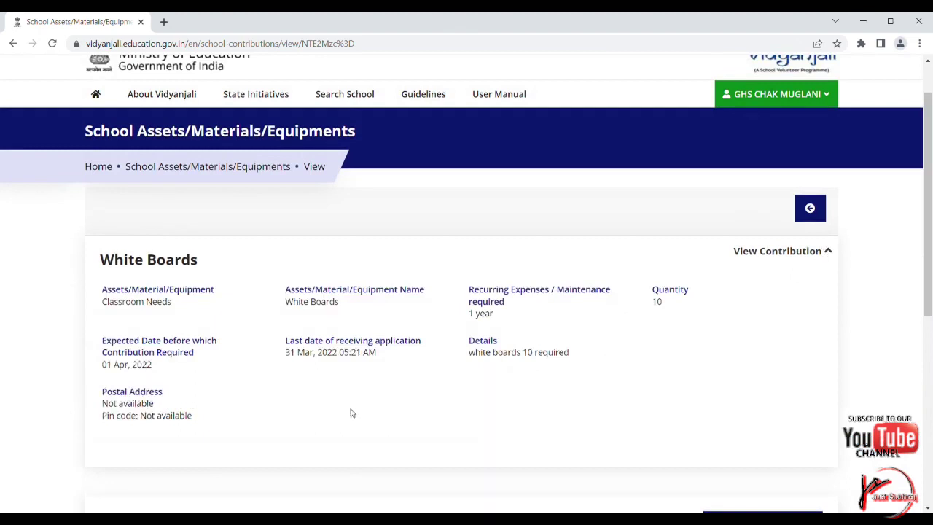
pyautogui.click(809, 208)
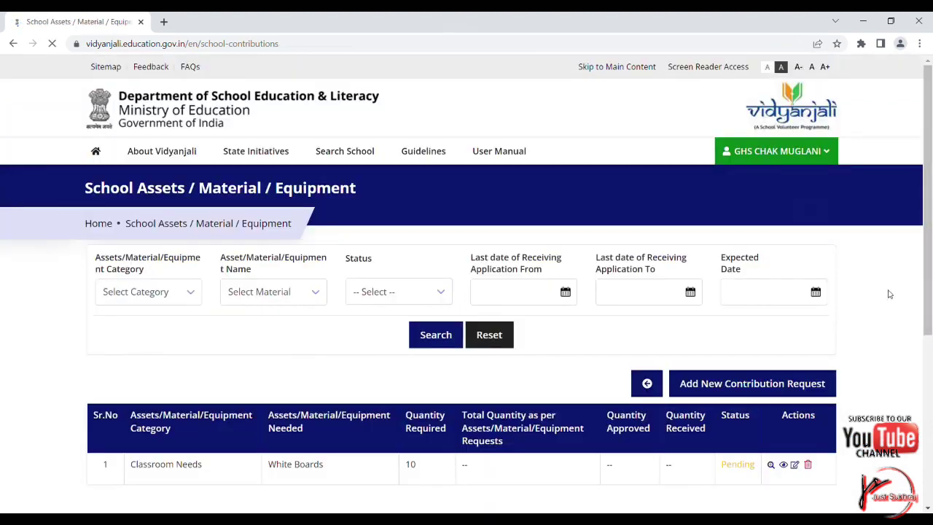
# Delete the White Boards request from the school's assets list.
pyautogui.scroll(-2, 910, 284)
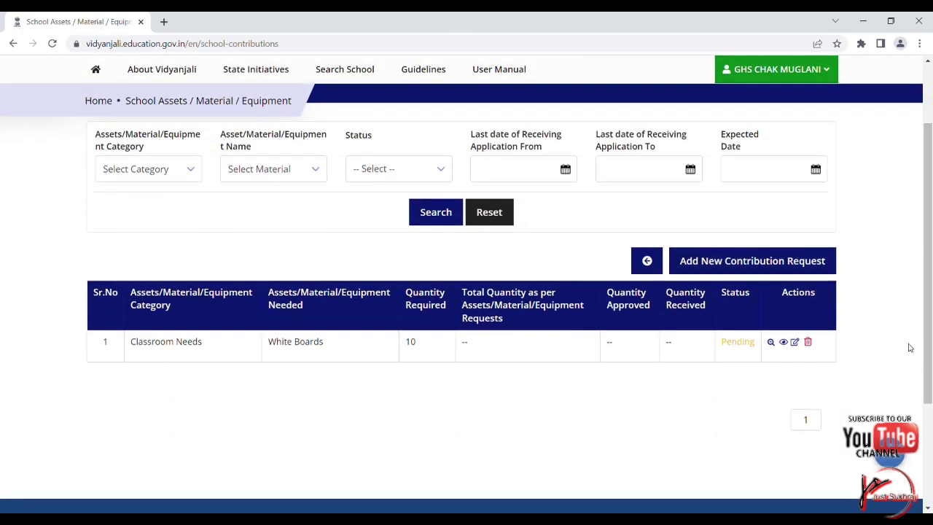
pyautogui.click(809, 343)
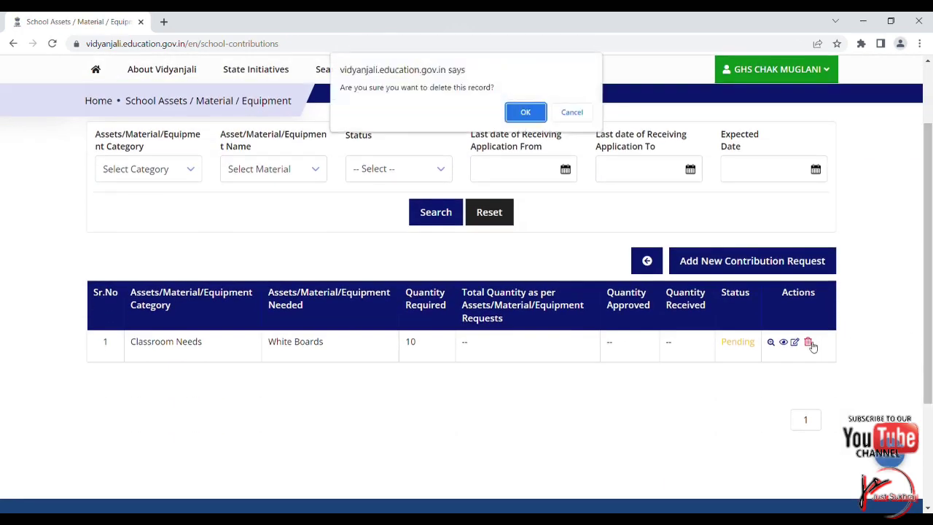
pyautogui.click(525, 113)
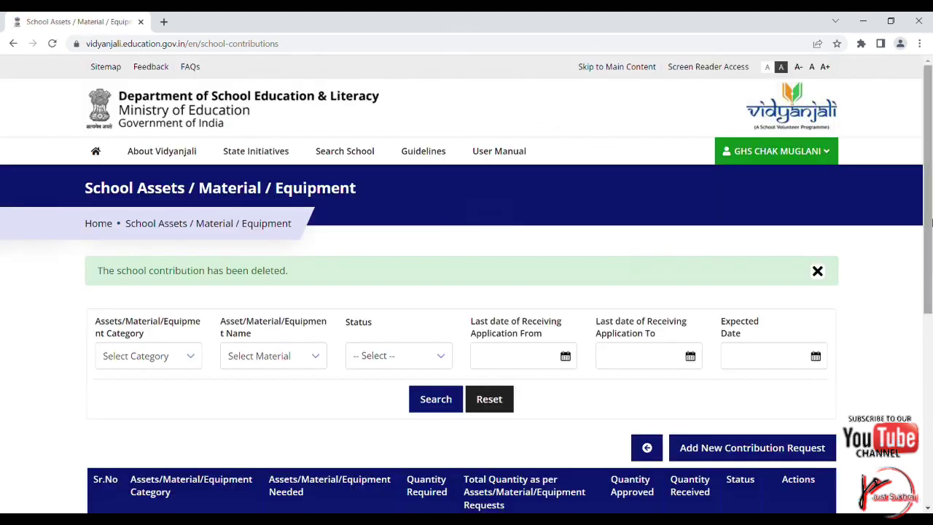
pyautogui.moveTo(930, 220)
pyautogui.mouseDown()
pyautogui.moveTo(930, 280)
pyautogui.moveTo(927, 210)
pyautogui.mouseUp()
pyautogui.click(776, 162)
pyautogui.moveTo(712, 239)
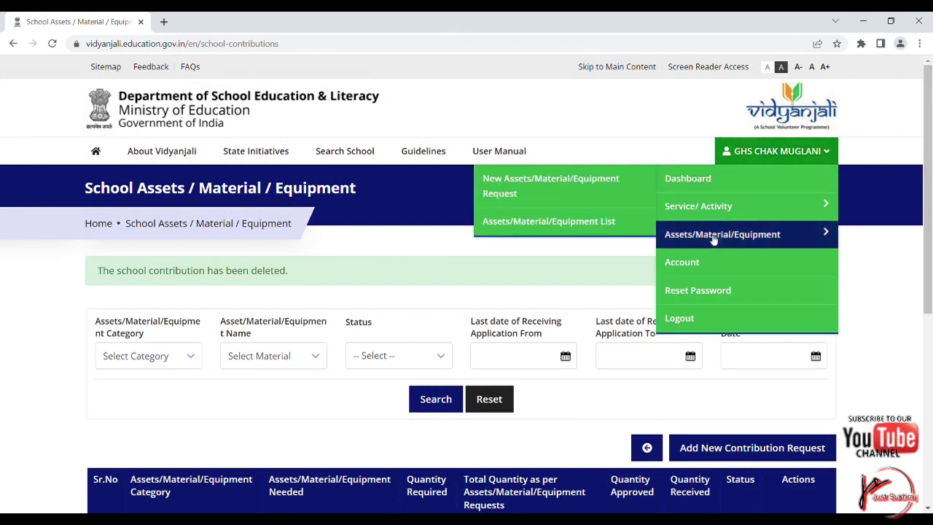
pyautogui.moveTo(713, 215)
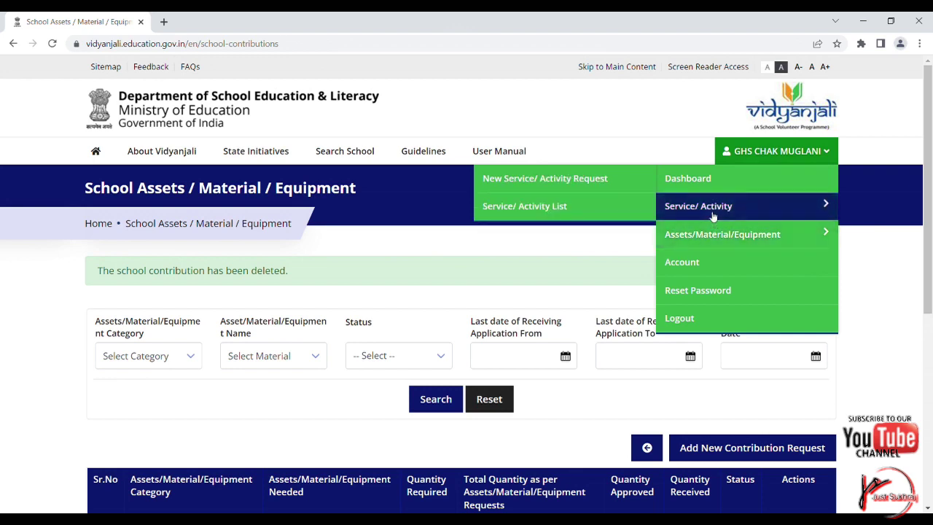